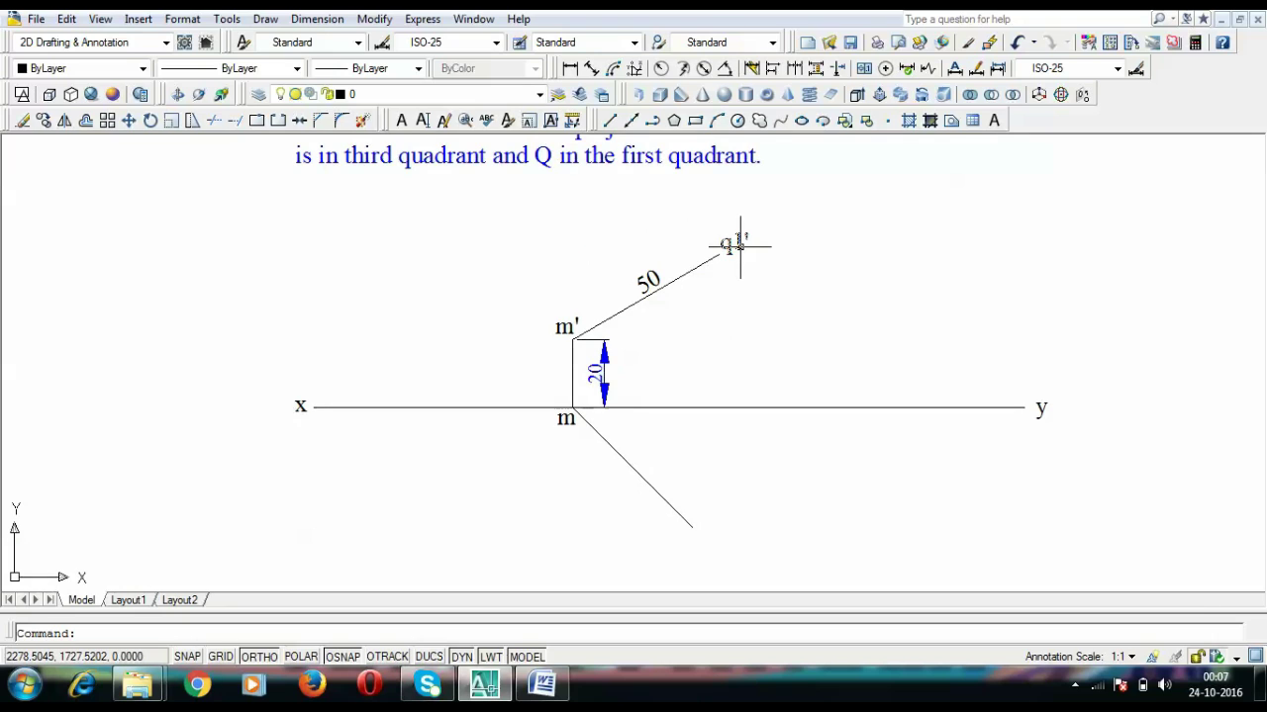
Paste a copy of the q1' label at the free end of the inclined line below xy and change its text to q2
scroll(653, 475, up, 4)
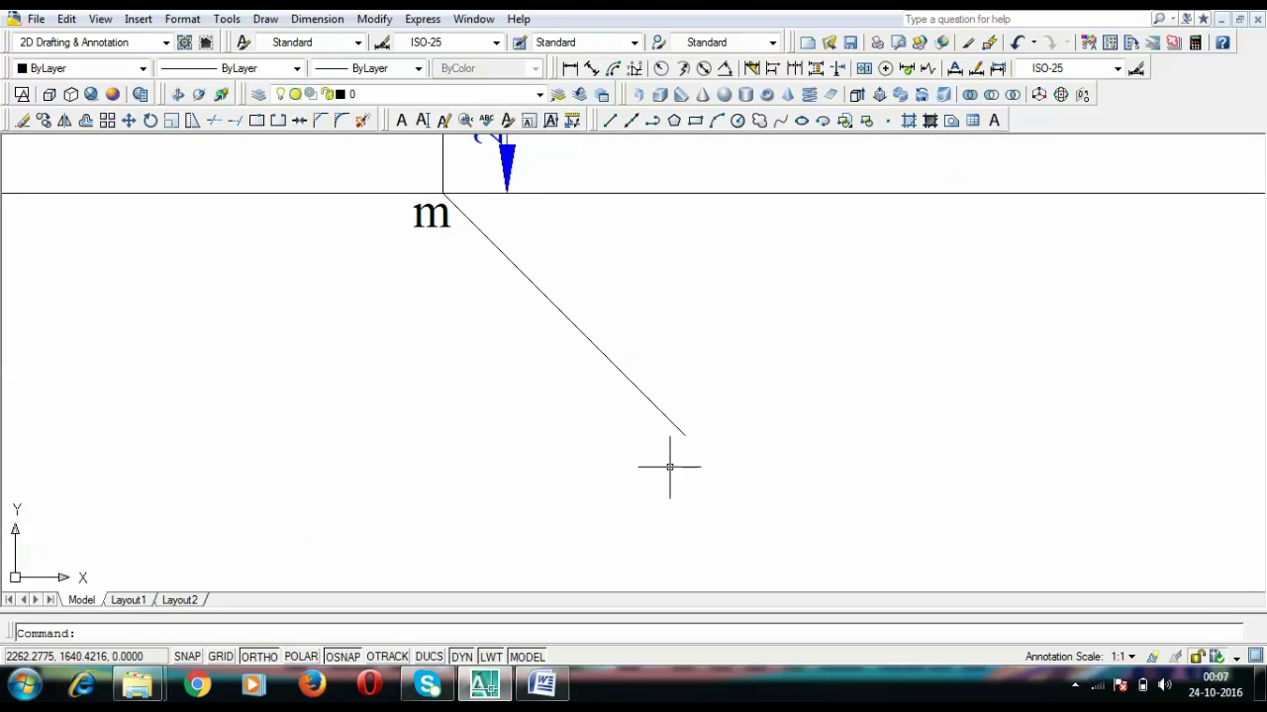
key(ctrl+v)
click(693, 472)
double_click(693, 478)
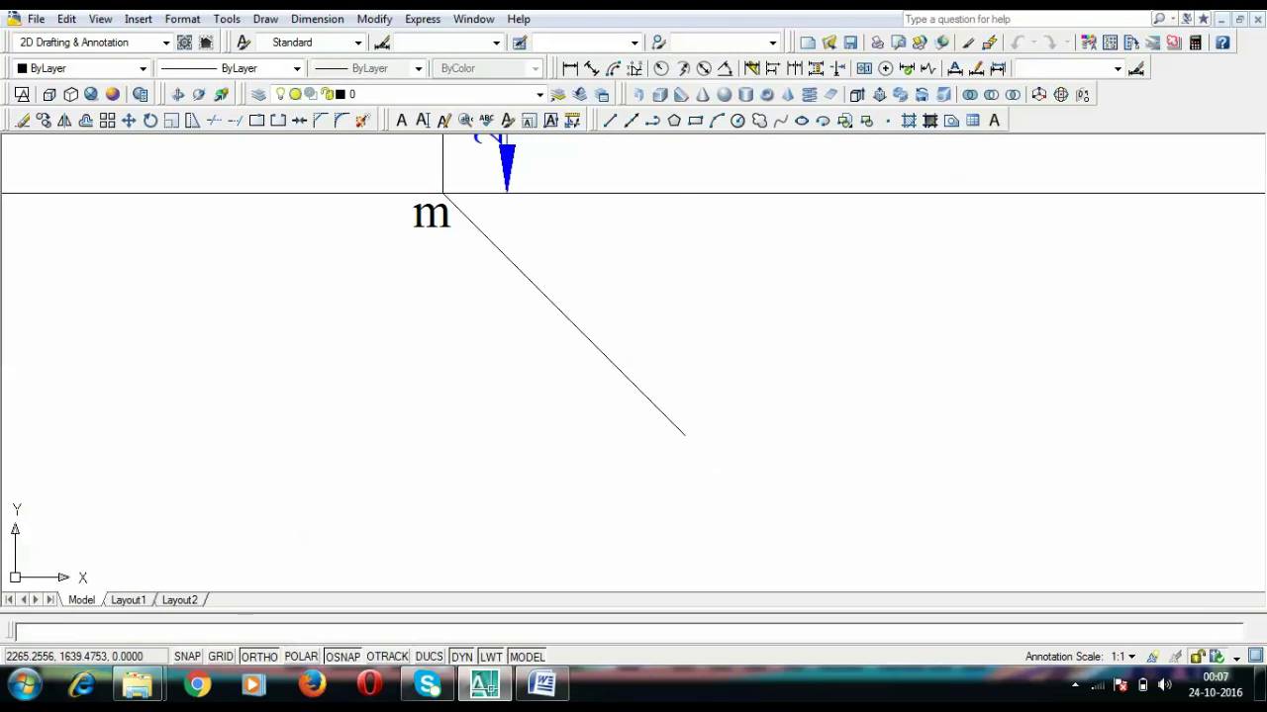
text(2)
key(Return)
key(Return)
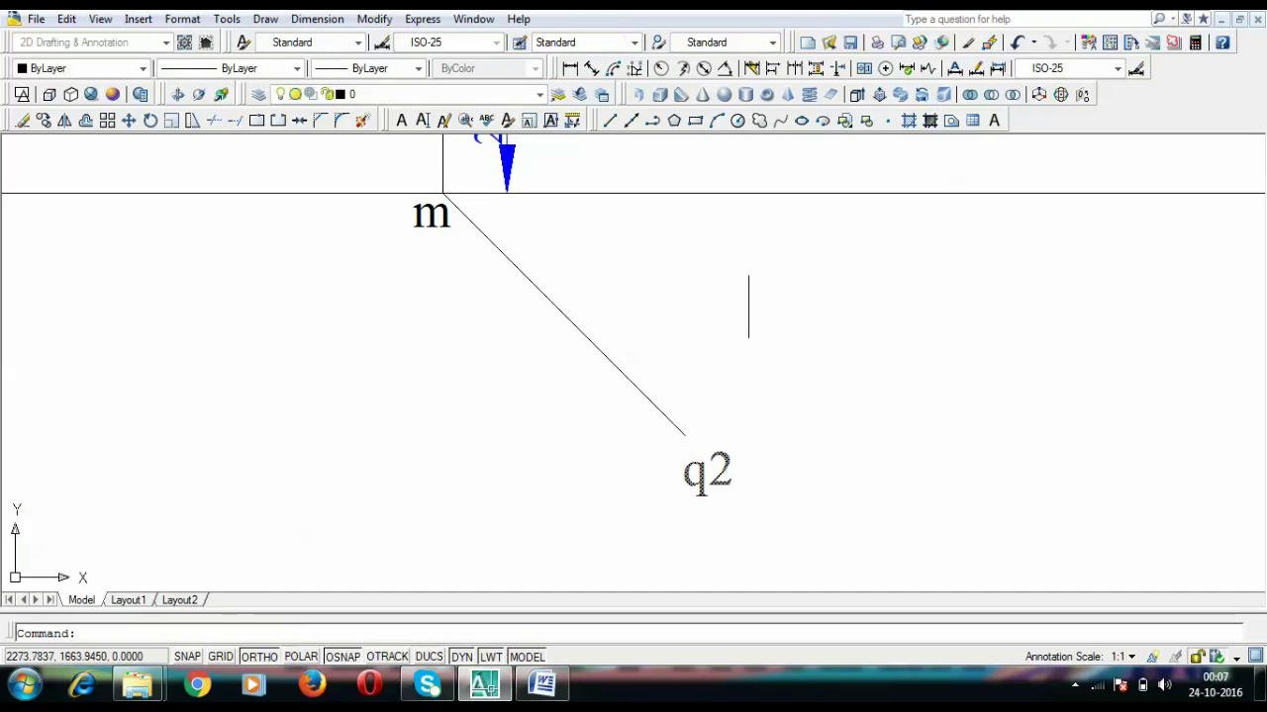
scroll(747, 303, down, 3)
middle_drag(738, 268, 722, 413)
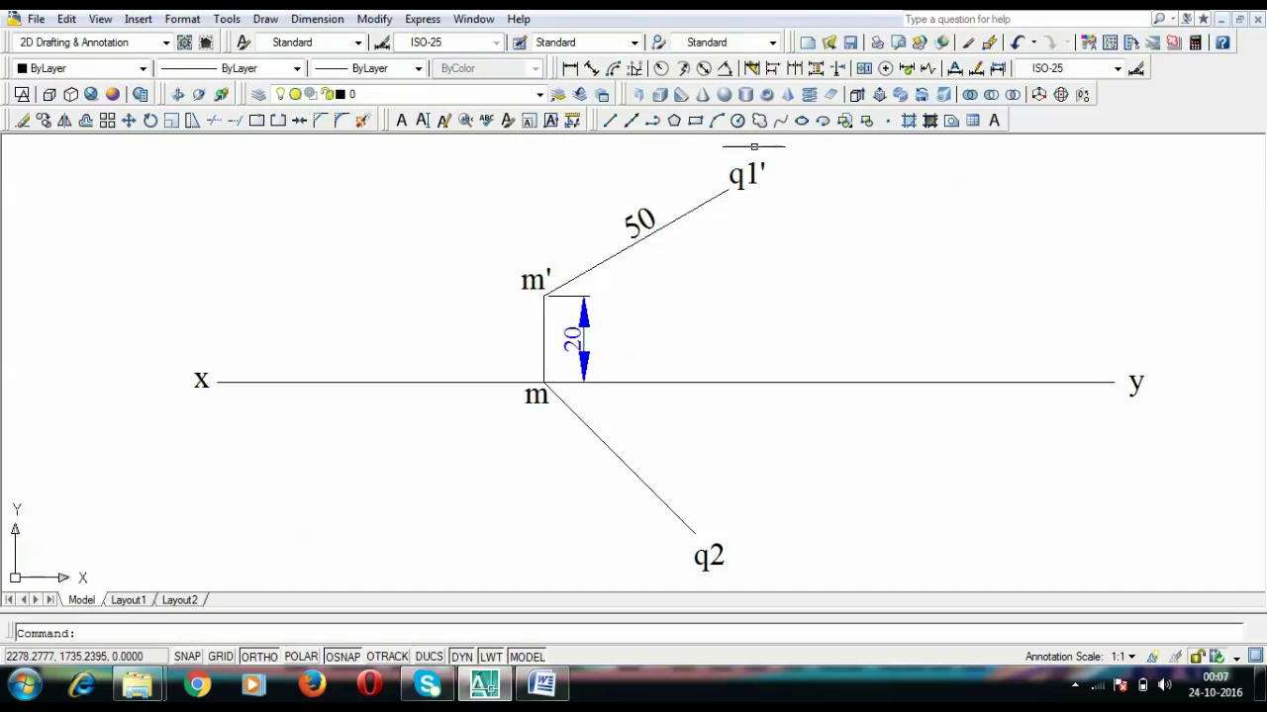
scroll(748, 190, up, 1)
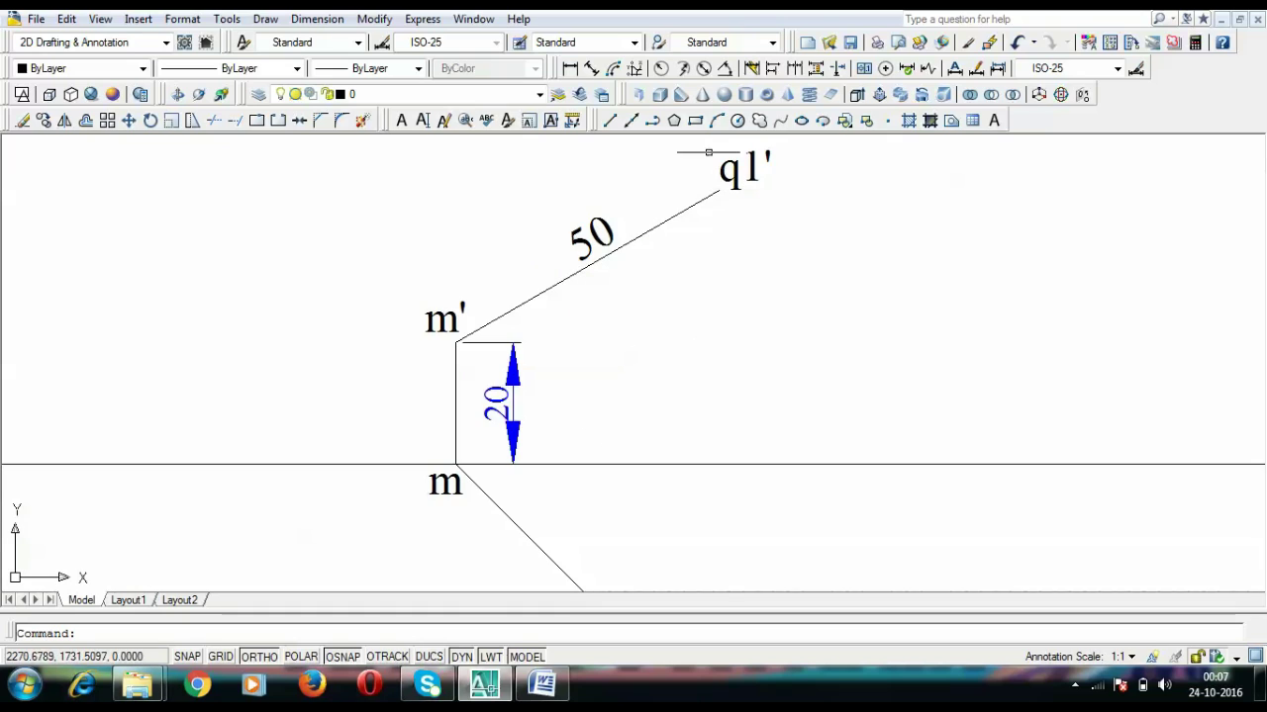
middle_drag(689, 395, 678, 192)
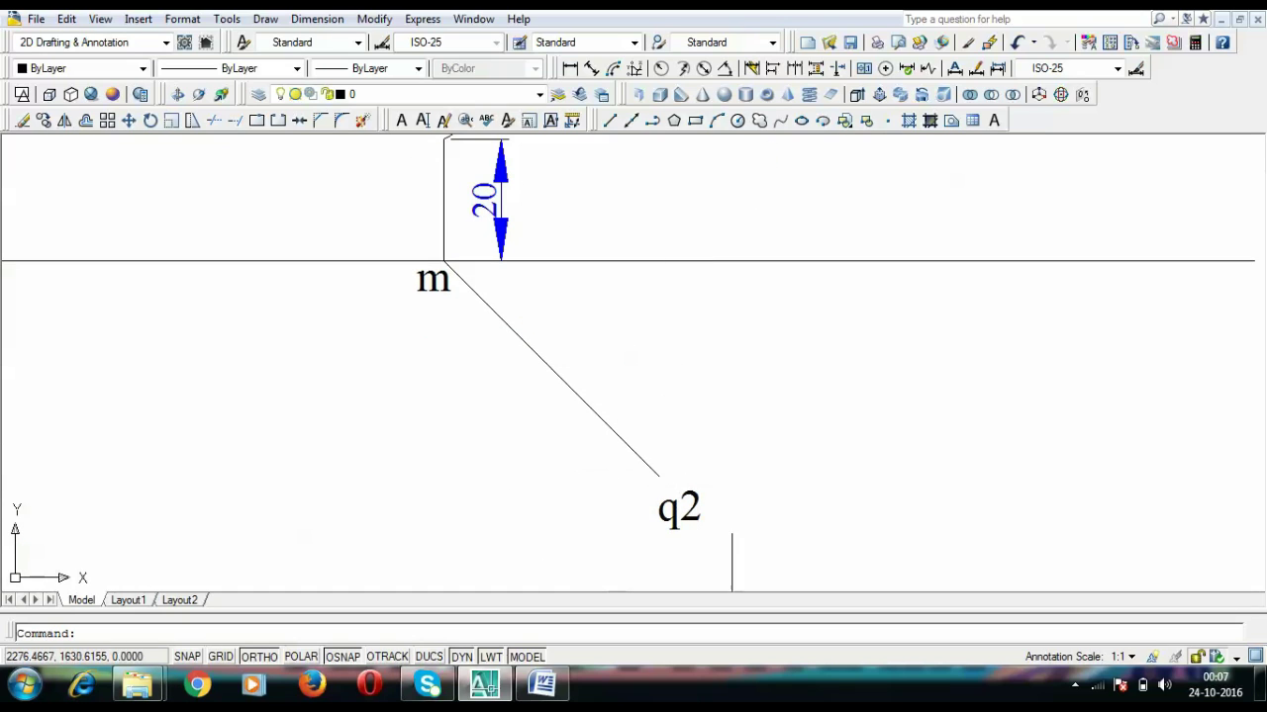
middle_drag(549, 305, 573, 436)
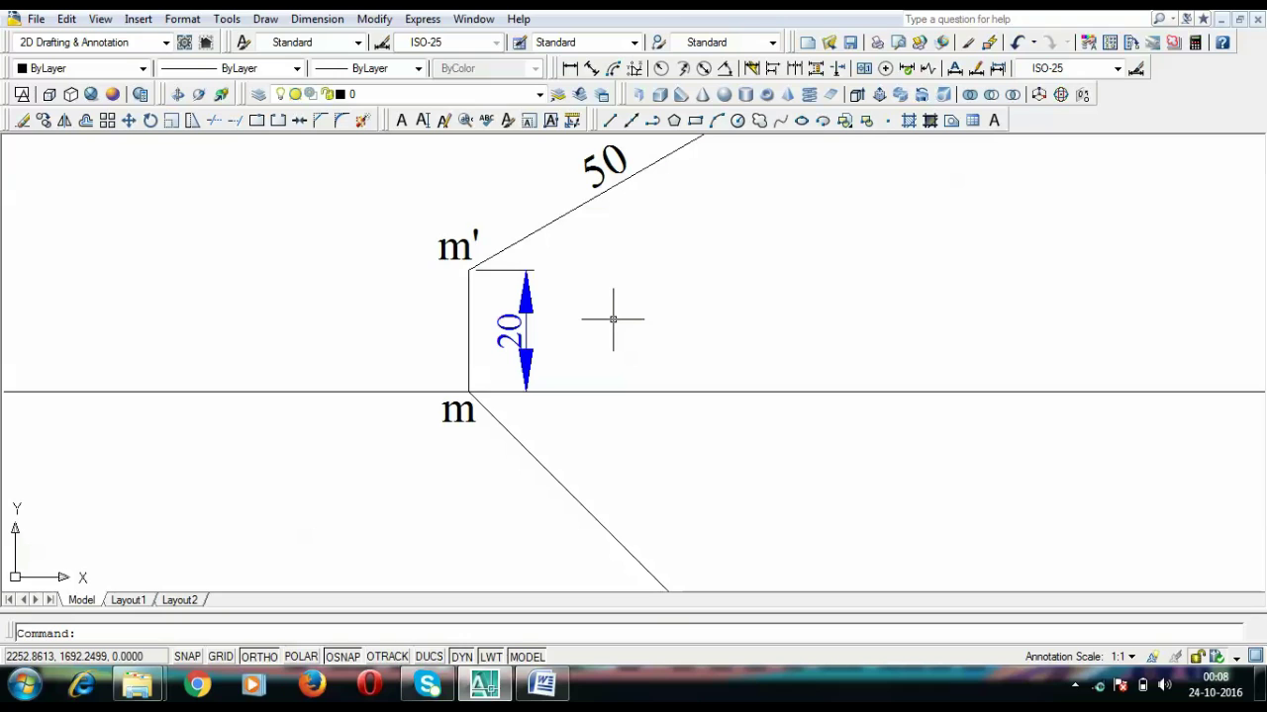
Draw a horizontal line from m' extending to the right, past the point below q1'
scroll(613, 315, down, 2)
middle_drag(613, 311, 594, 348)
text(l)
key(Return)
click(507, 318)
click(815, 318)
key(Return)
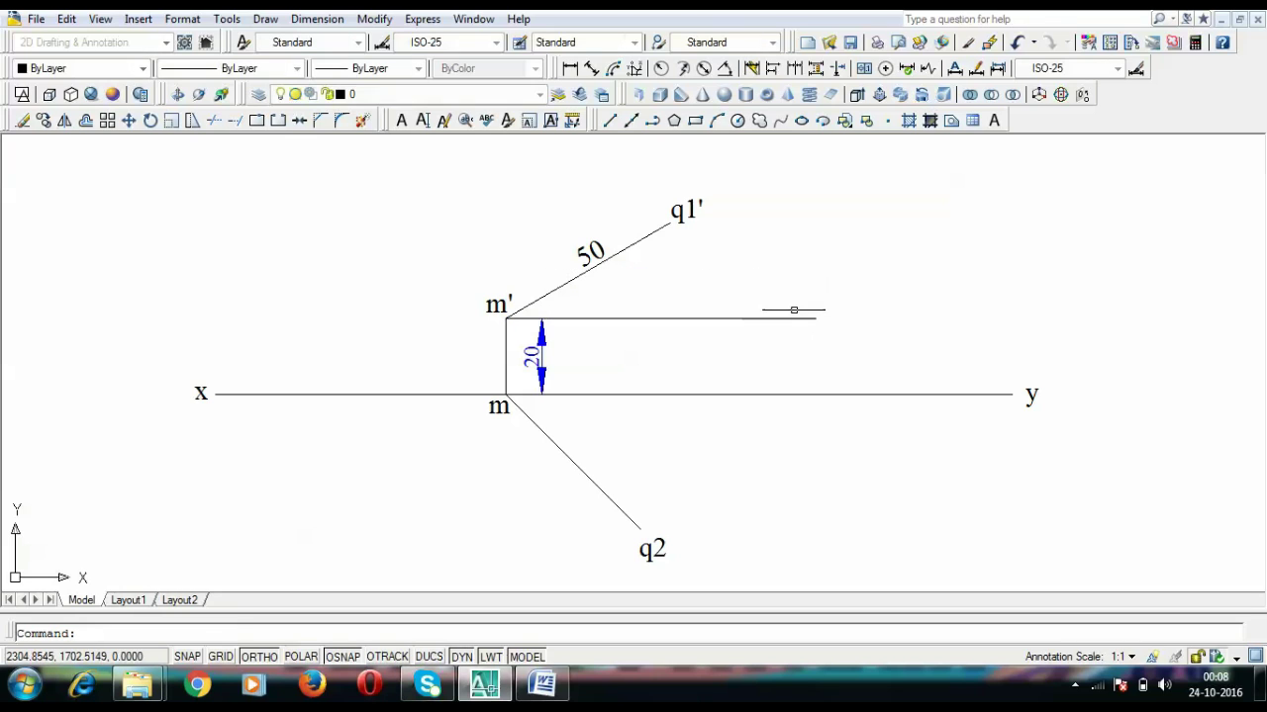
click(782, 319)
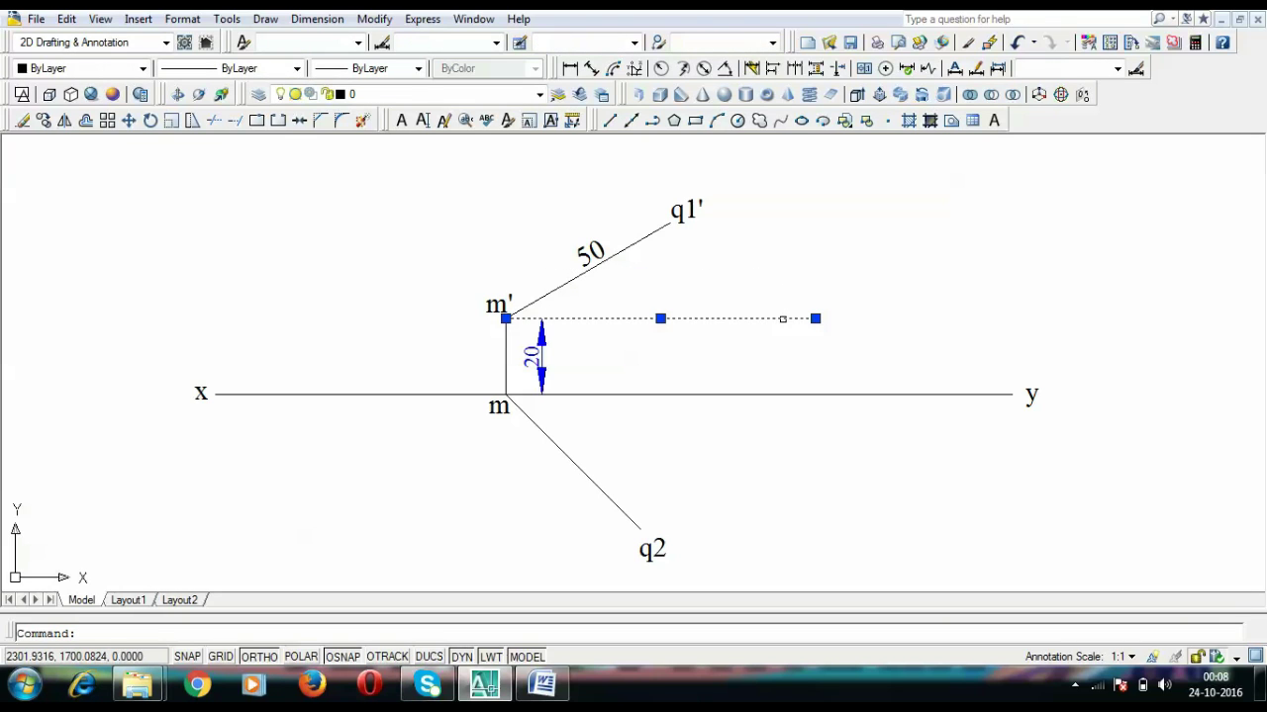
key(ctrl+v)
key(Escape)
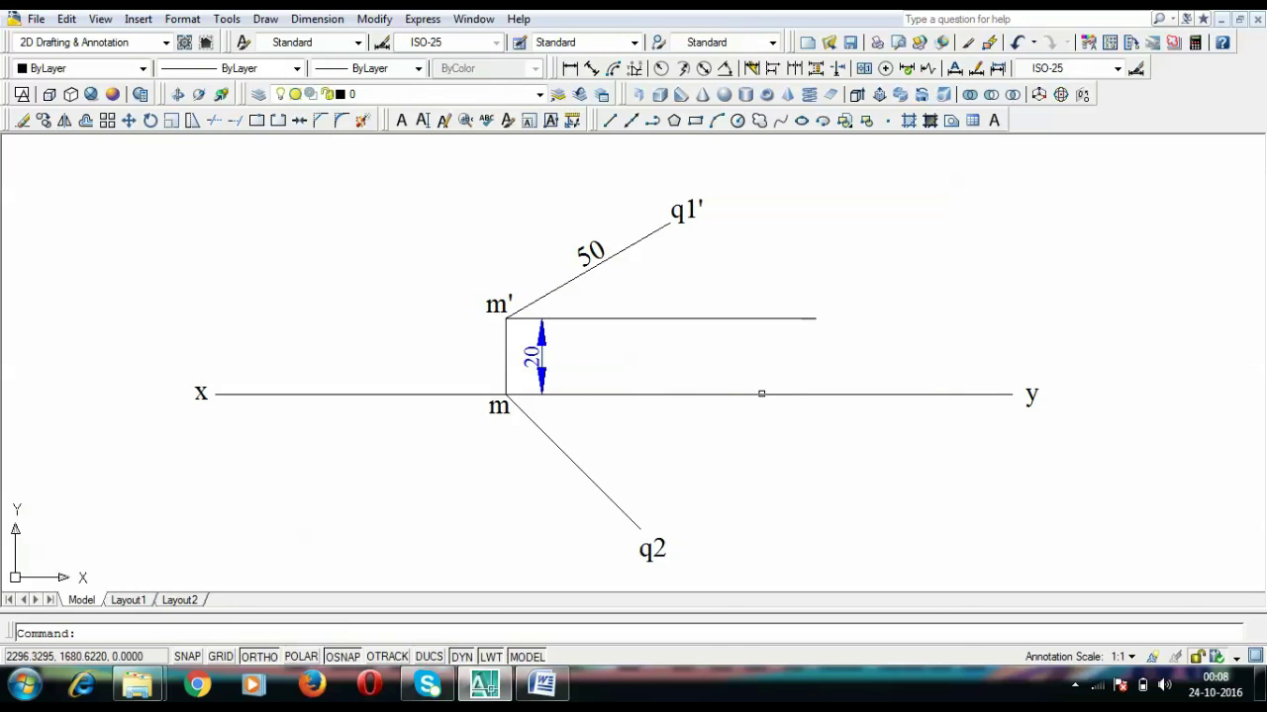
Draw a vertical projector from q1' down to the xy line
text(l)
key(Return)
click(670, 222)
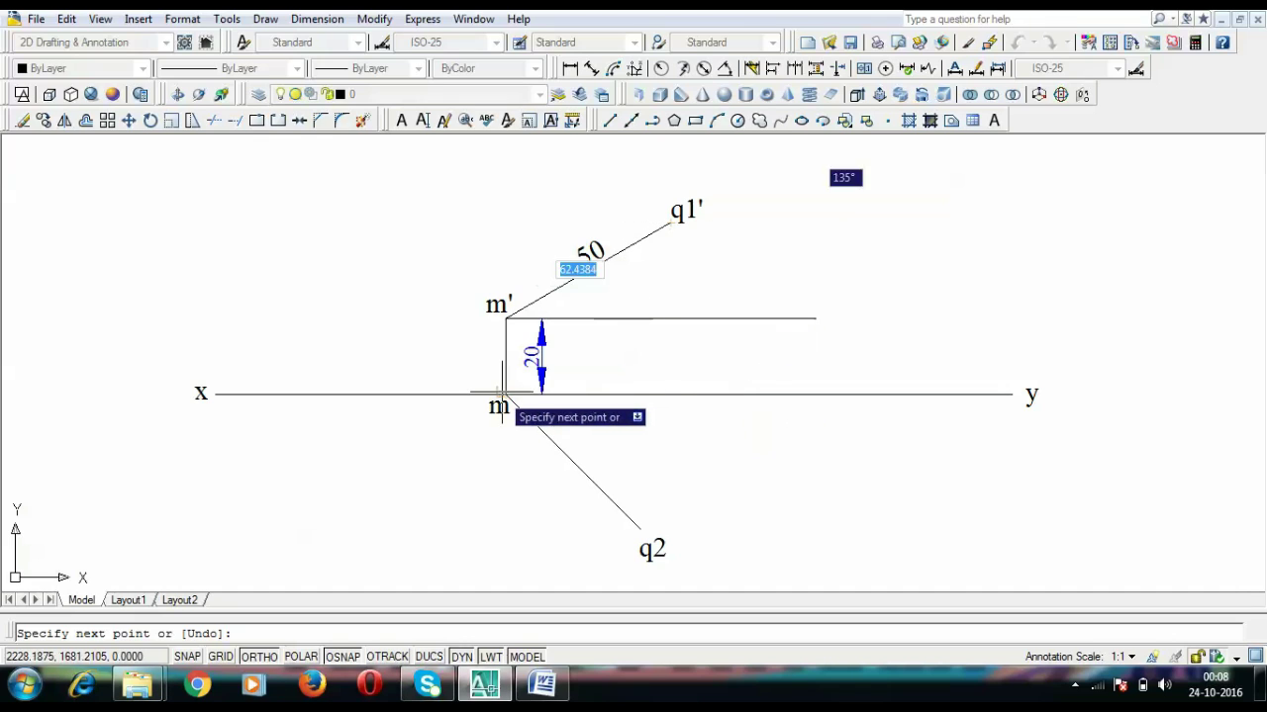
click(669, 395)
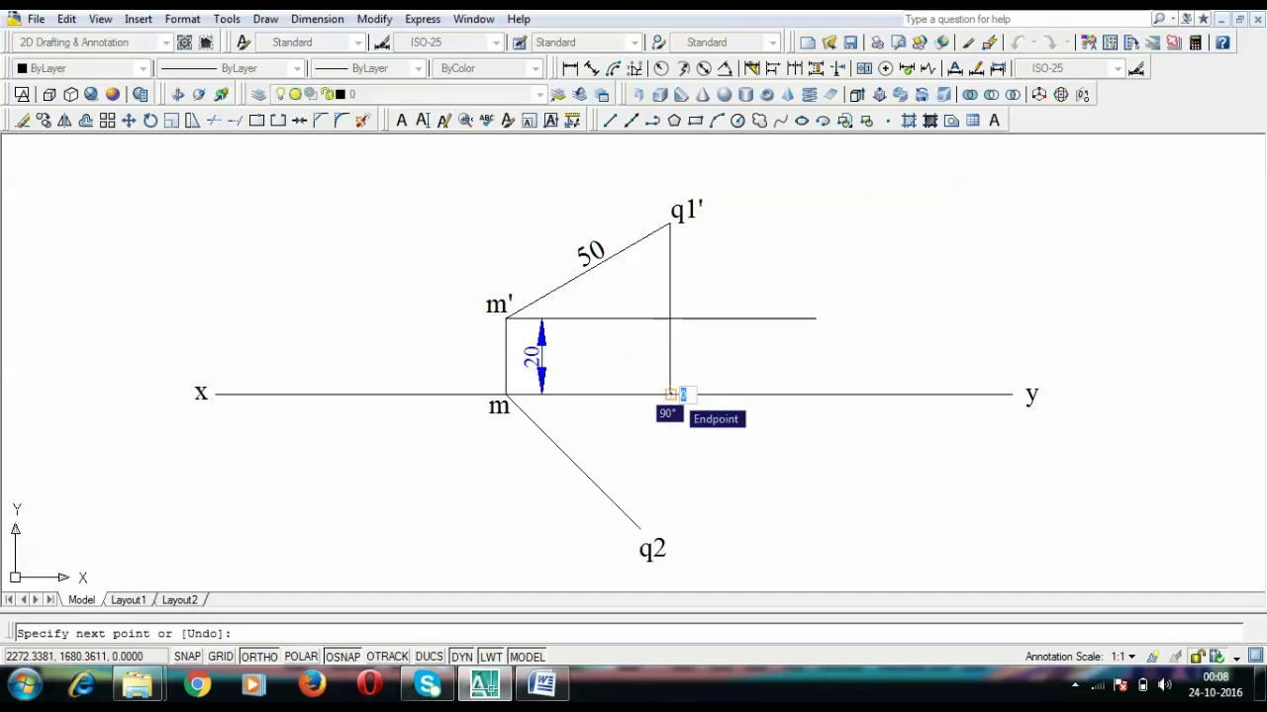
key(Return)
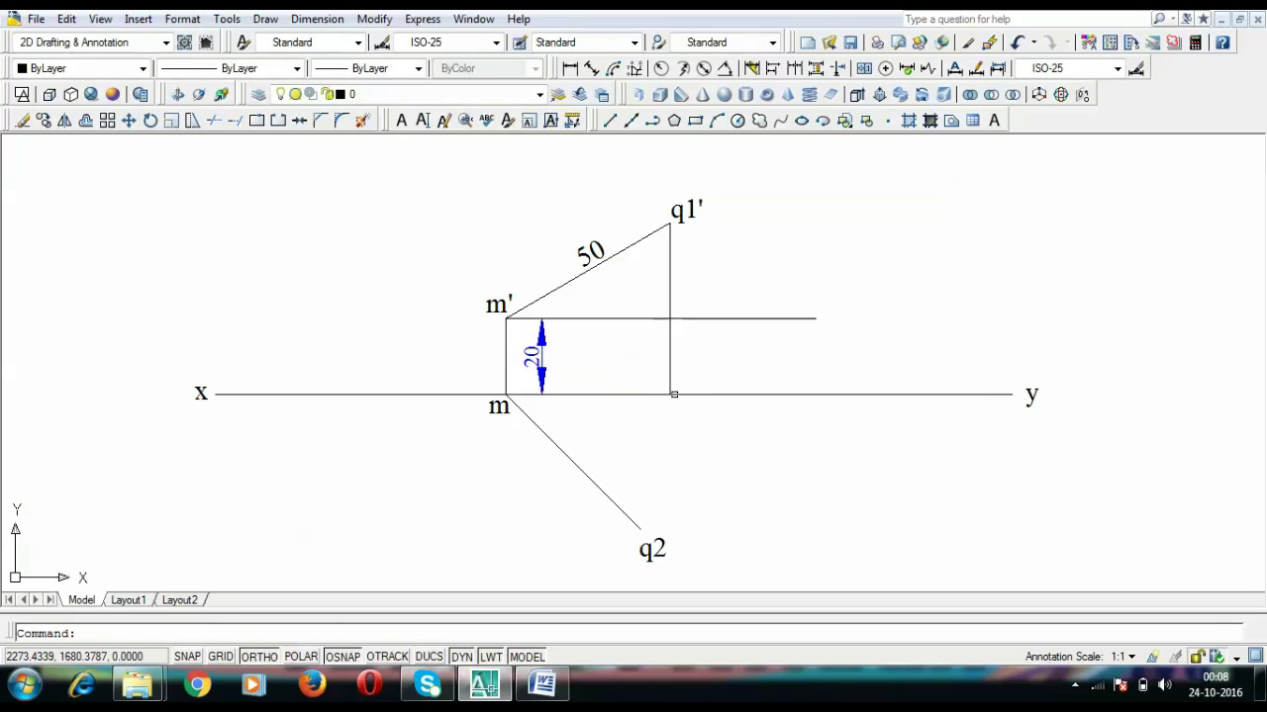
Copy the q1' label to the foot of the vertical projector on xy and change its text to q1
key(ctrl+v)
key(Escape)
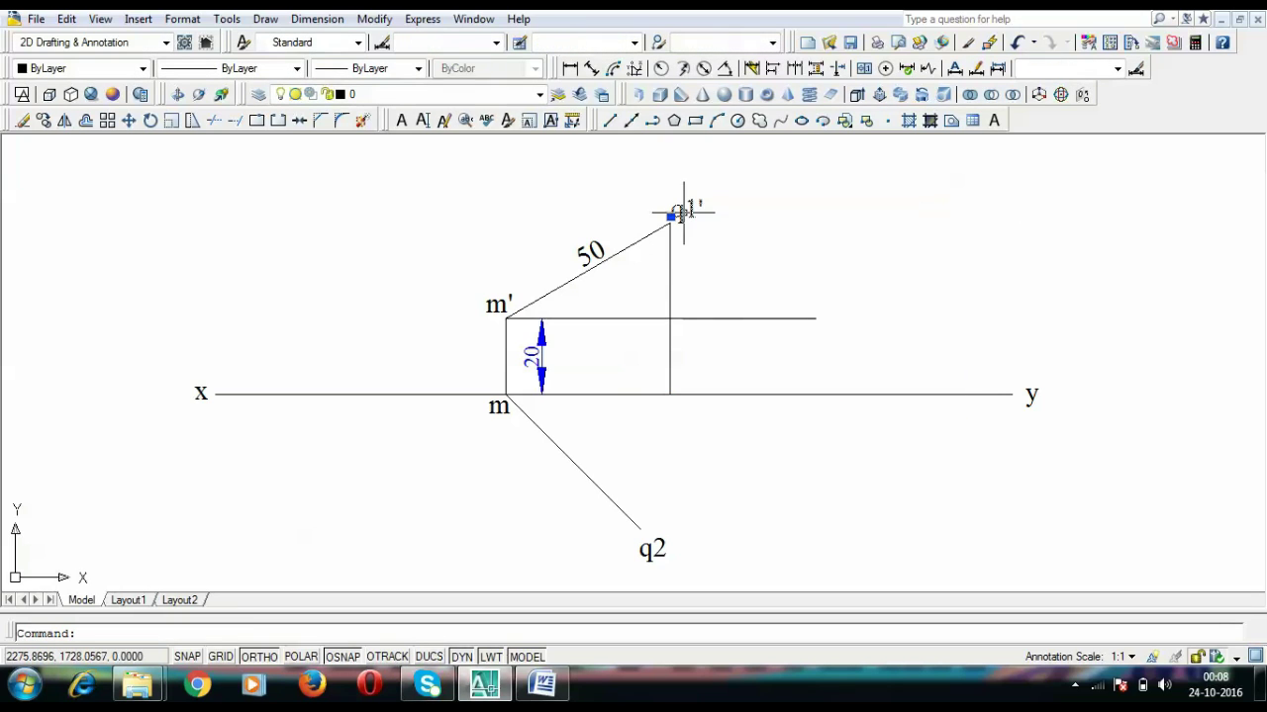
key(ctrl+c)
key(ctrl+v)
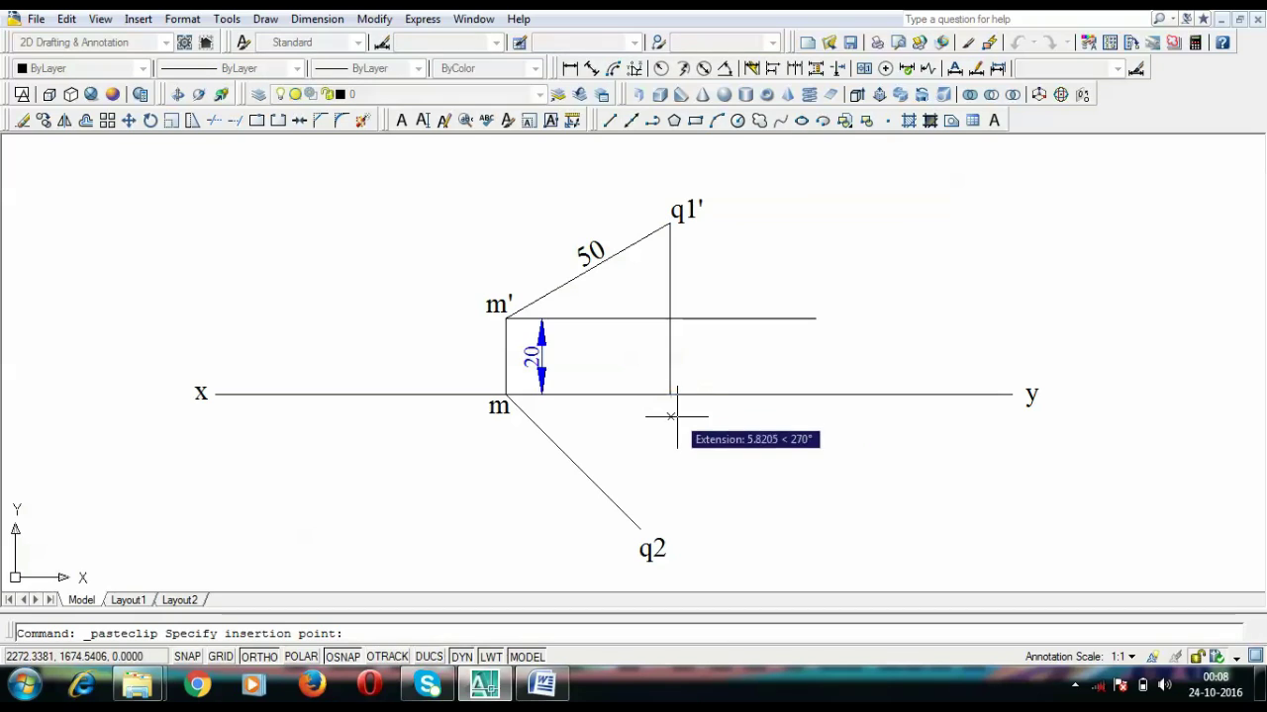
click(680, 417)
double_click(689, 409)
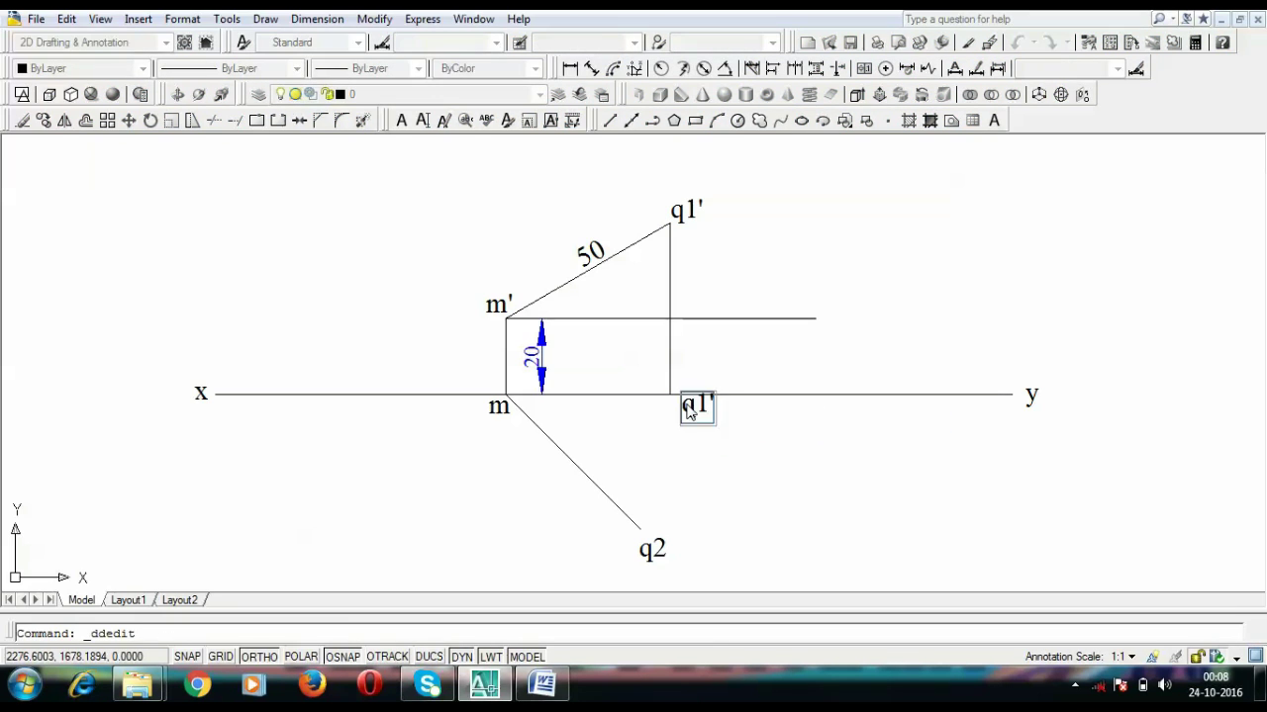
key(Return)
key(Return)
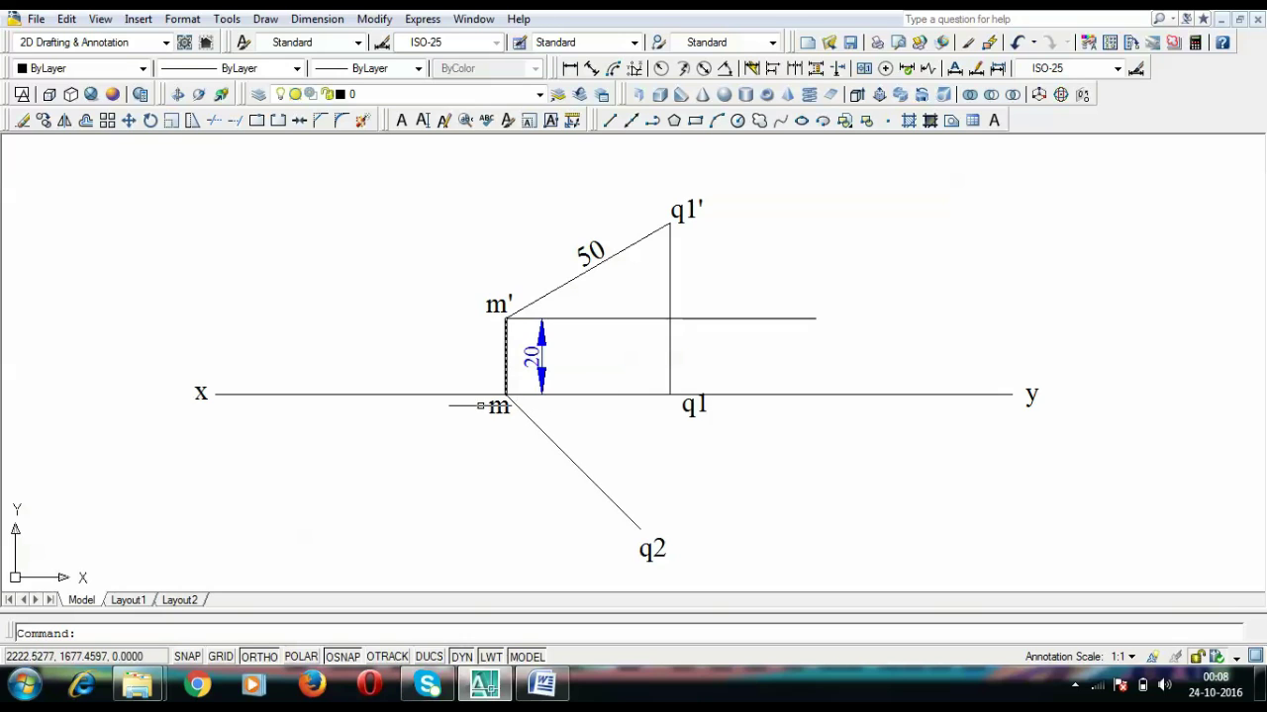
text(ar)
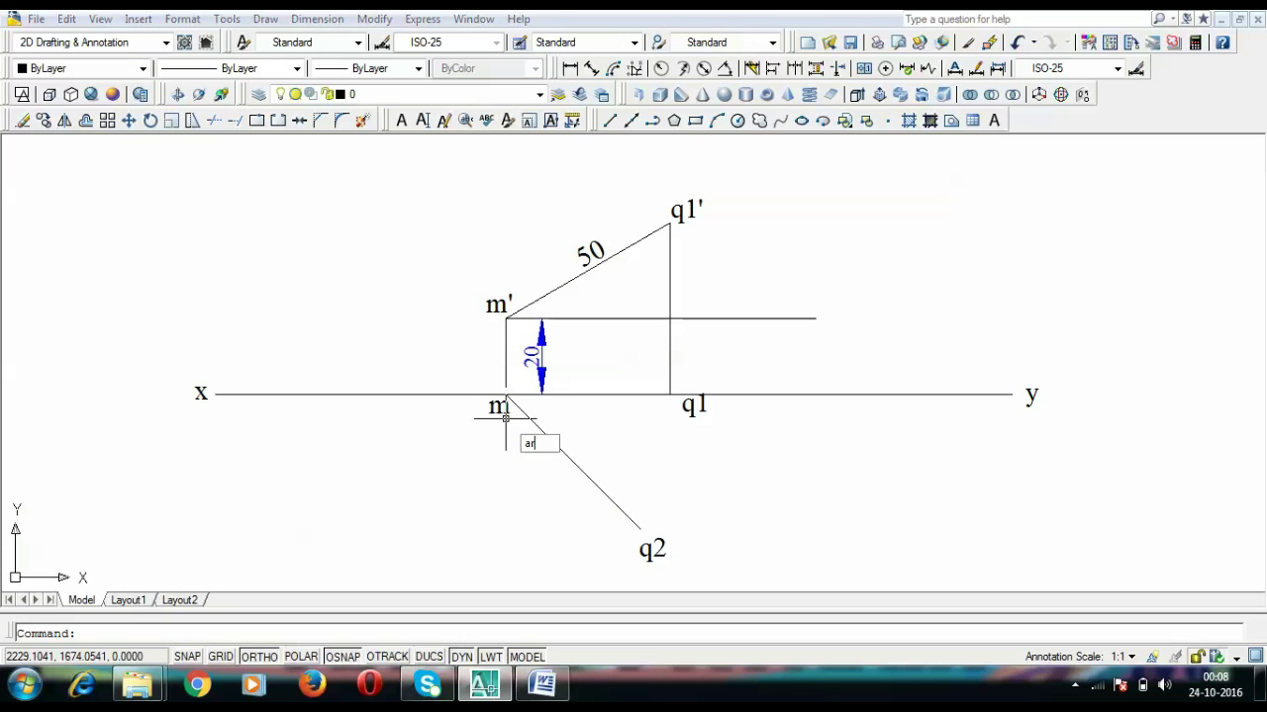
key(Return)
text(c)
key(Return)
key(Escape)
Draw a horizontal locus line through q2, extending it on both sides of the point
click(636, 528)
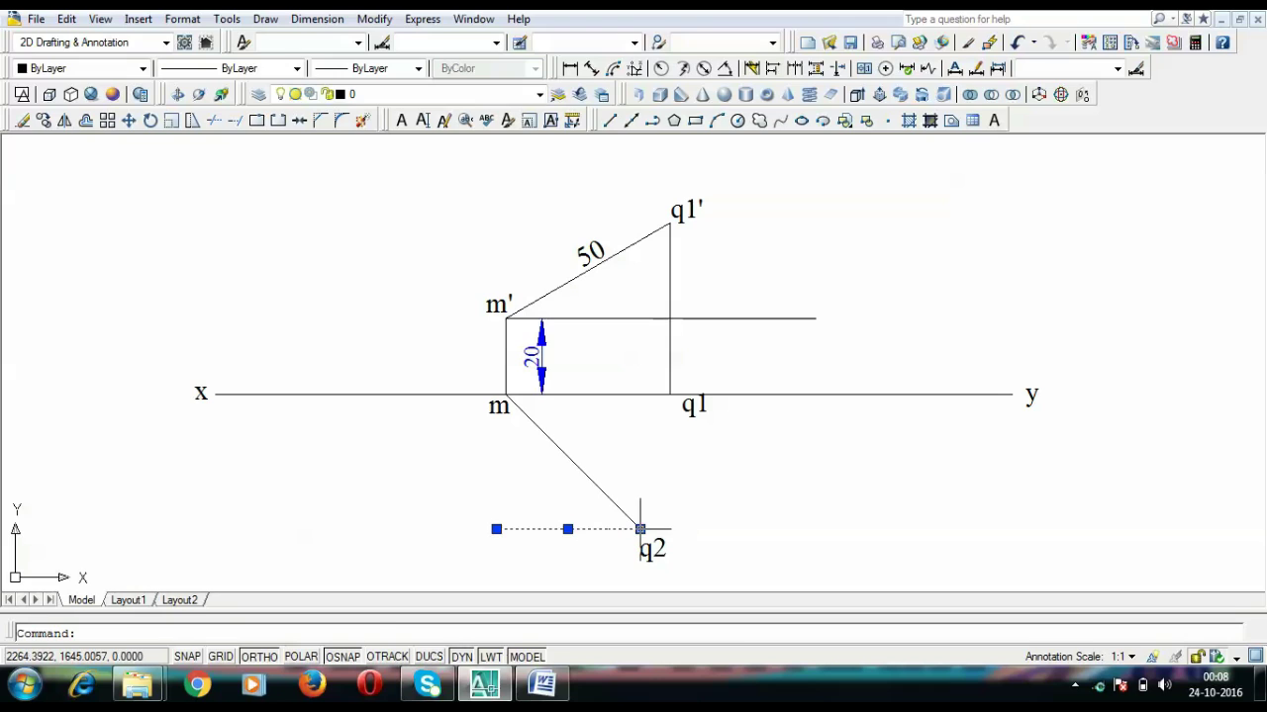
click(642, 529)
click(747, 528)
key(Escape)
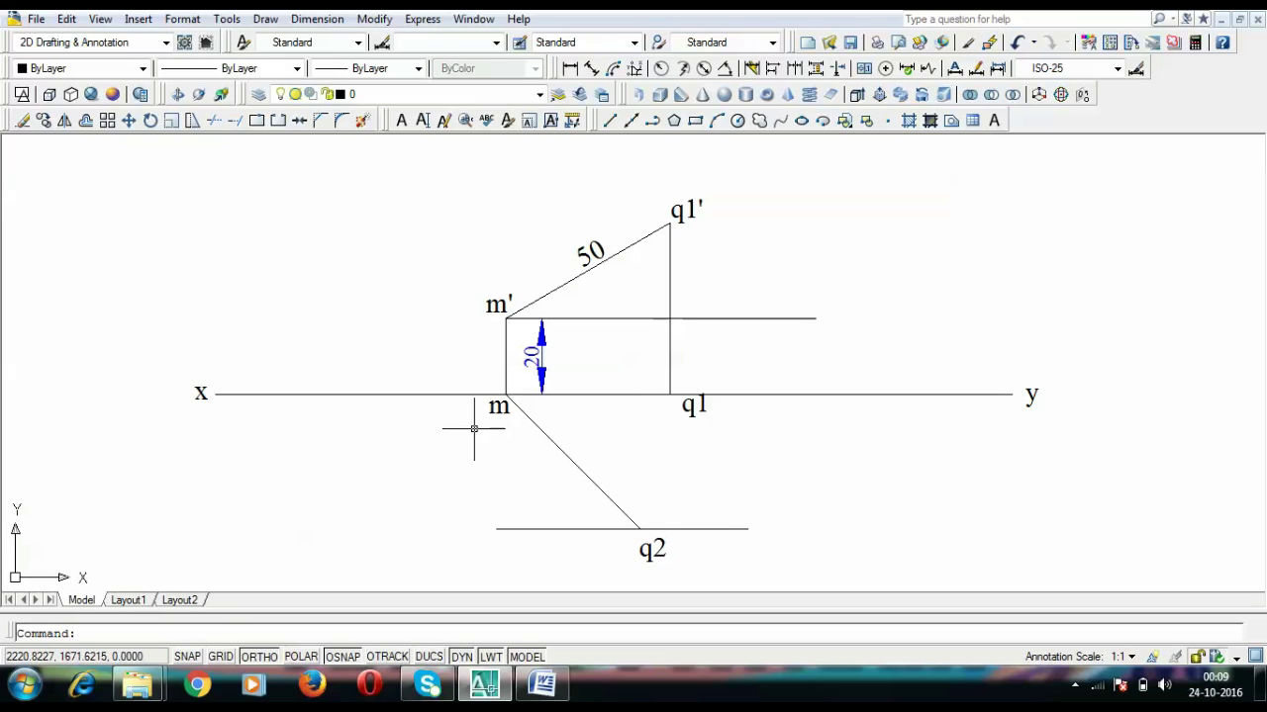
Draw a short arc centred at m starting from q1, with ortho mode turned off
text(arc)
key(Return)
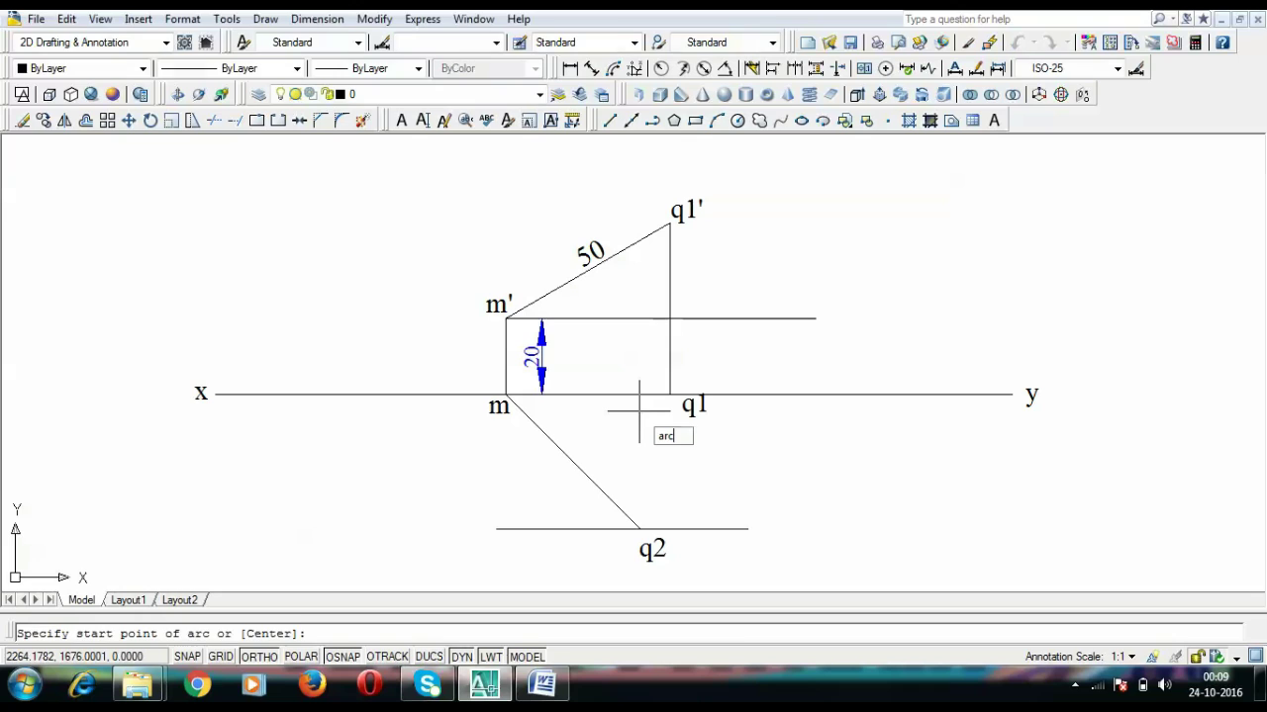
text(c)
key(Return)
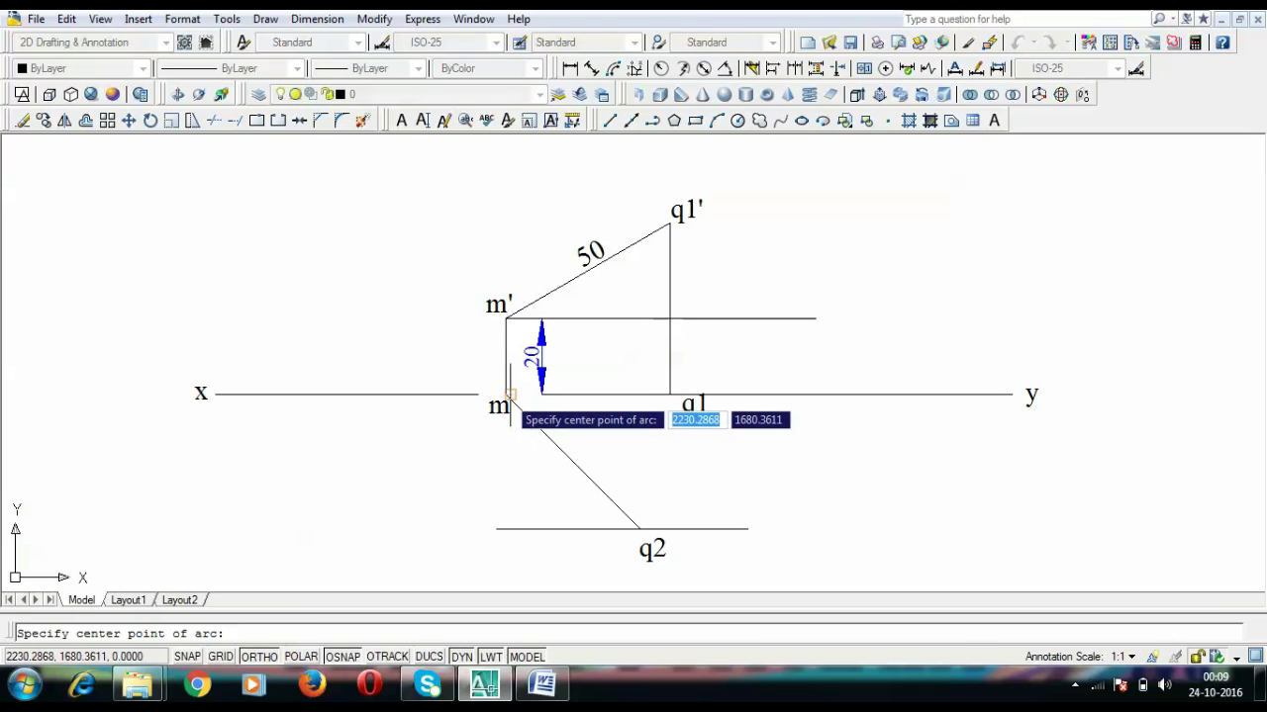
click(506, 394)
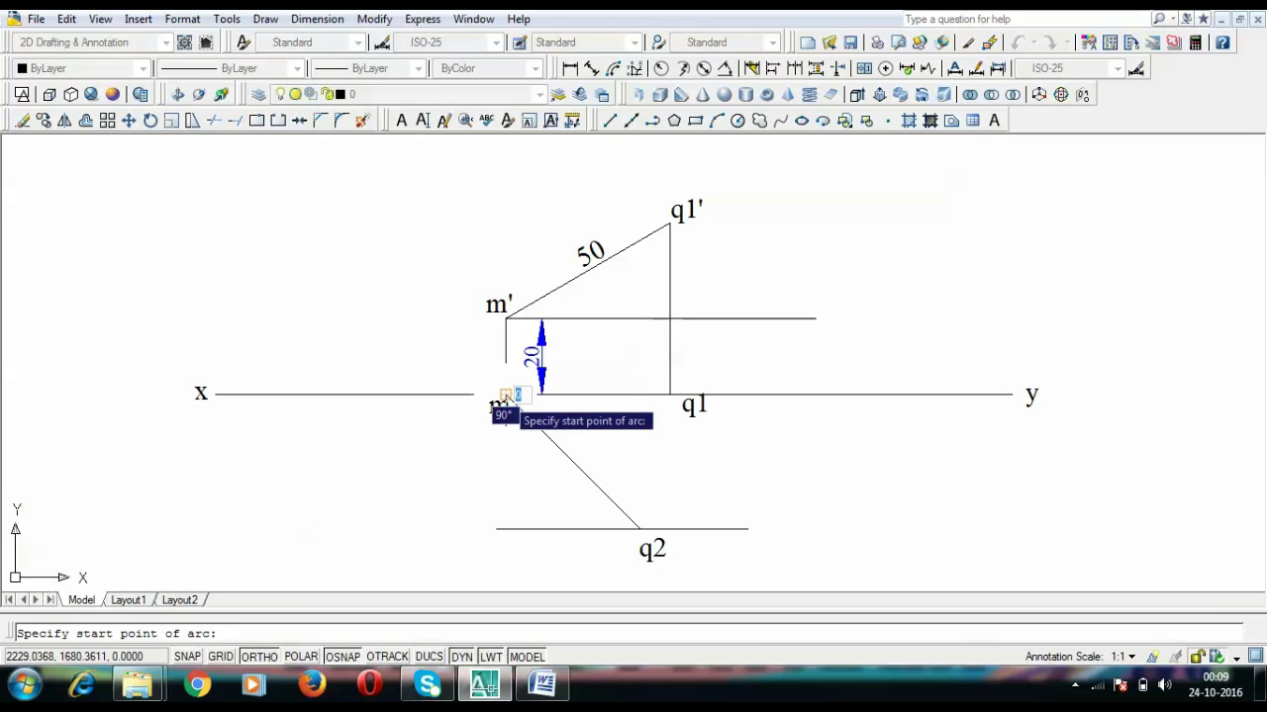
click(669, 395)
key(F8)
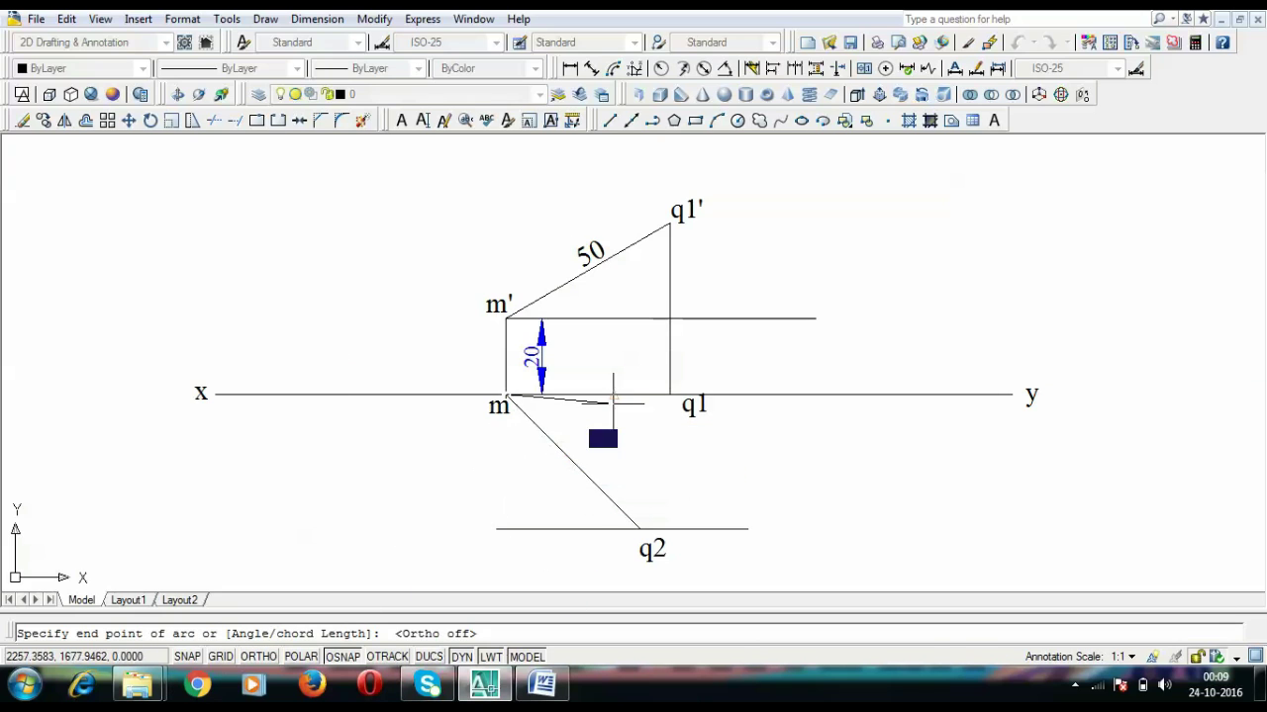
click(669, 380)
Stretch the lower end of the arc from q1 downward until it crosses the horizontal line through q2
click(670, 394)
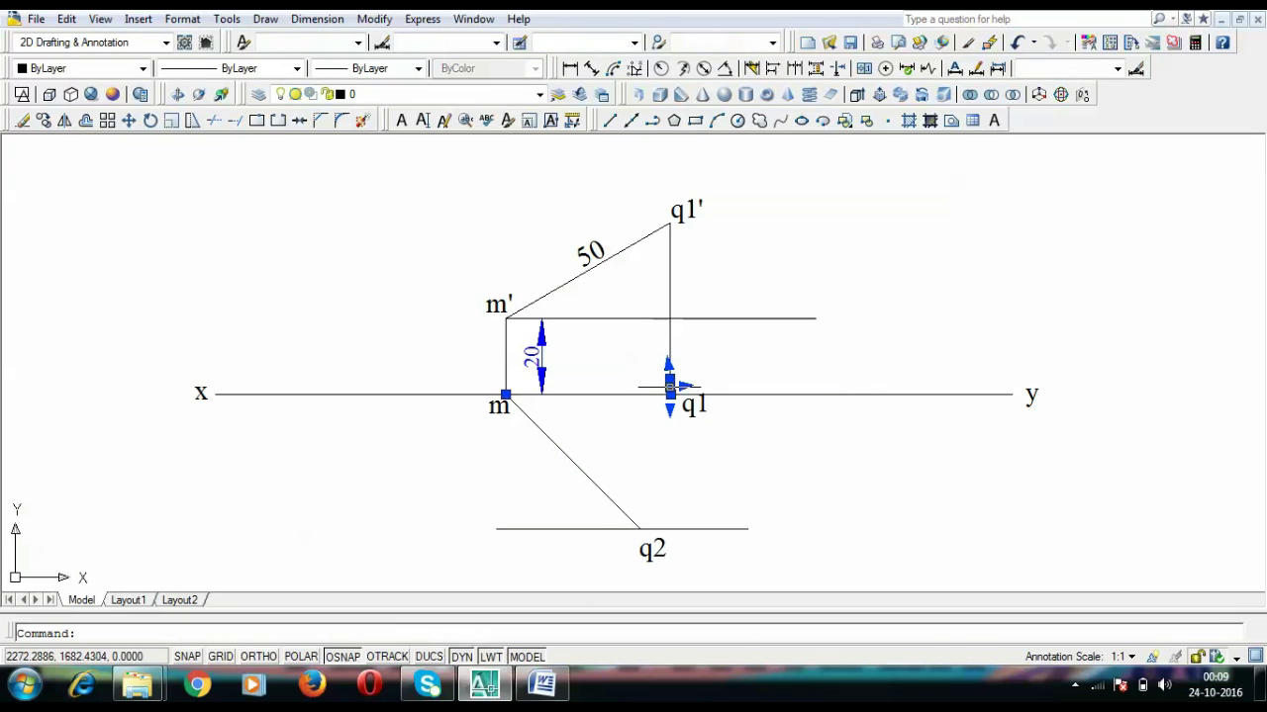
click(669, 407)
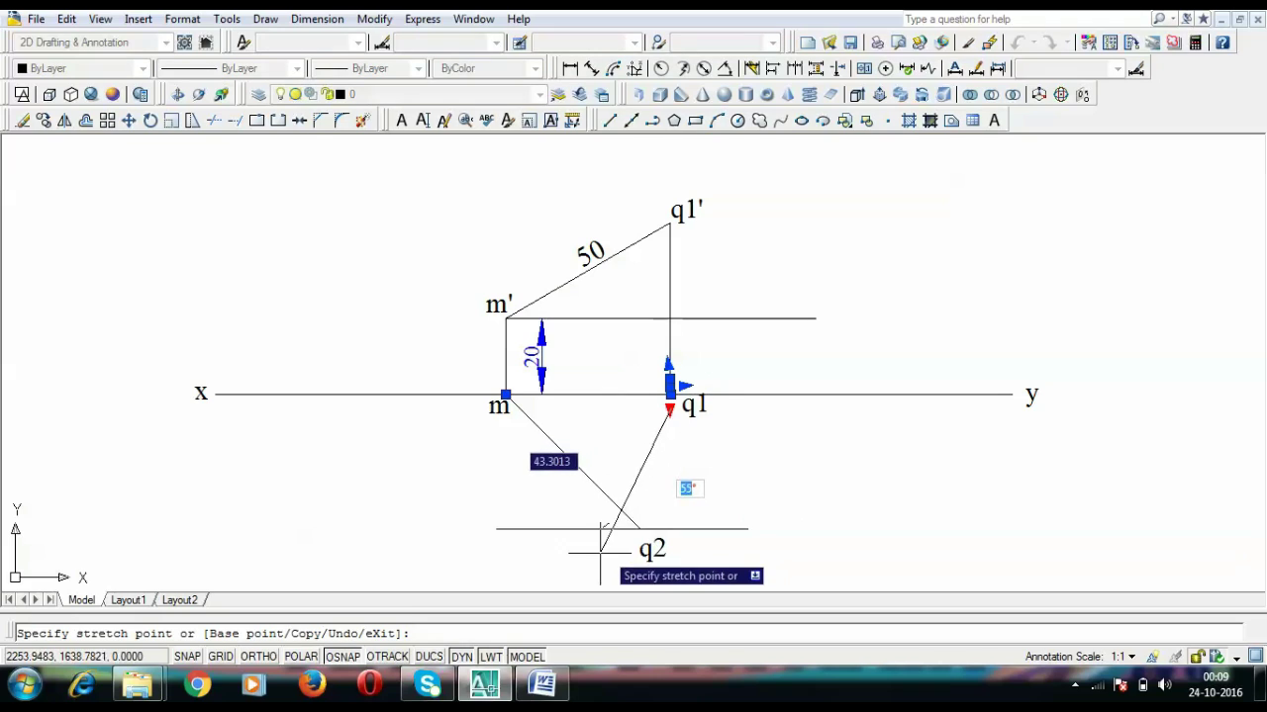
click(571, 558)
key(Escape)
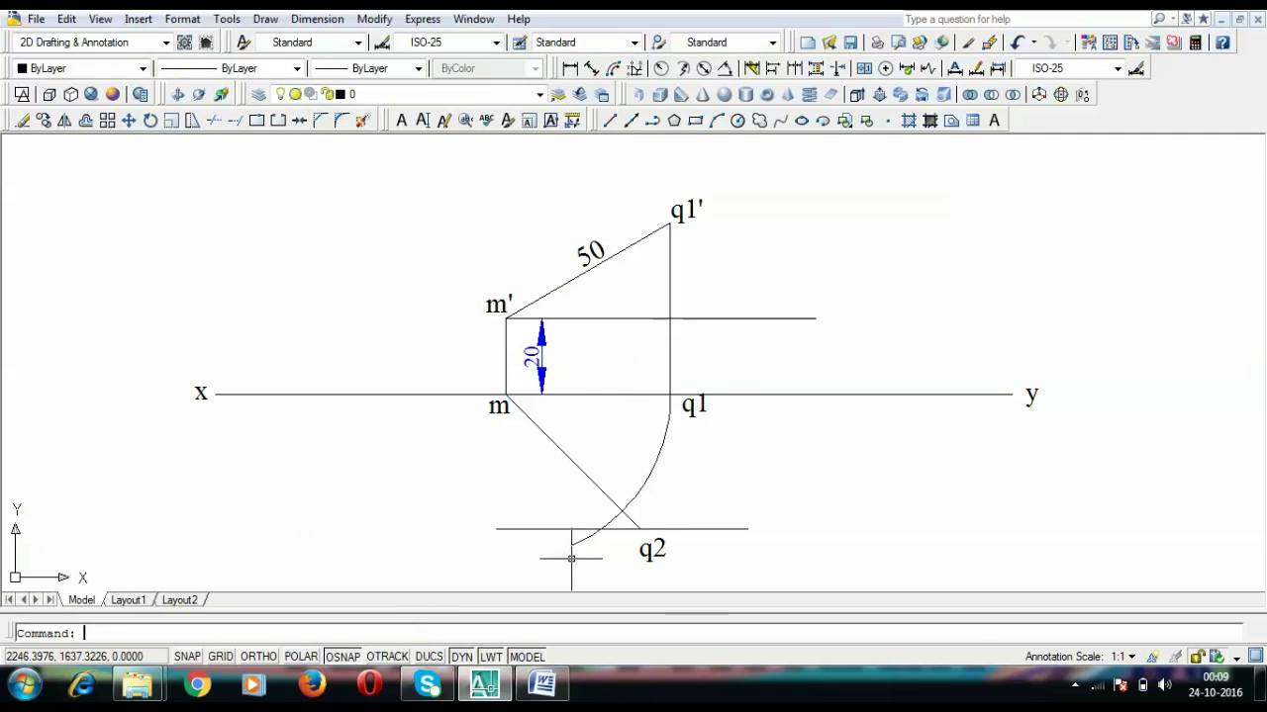
Draw a line from the intersection of the arc and the q2 locus line to m
text(l)
key(Return)
click(600, 527)
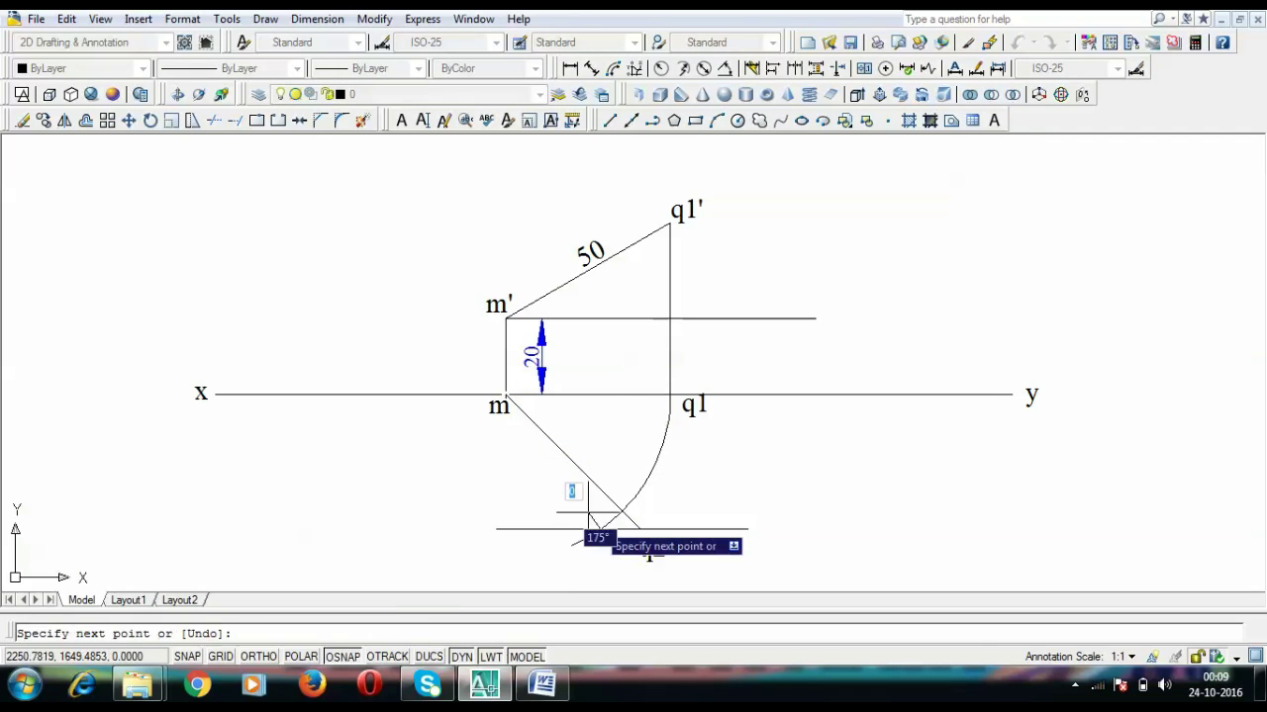
click(504, 396)
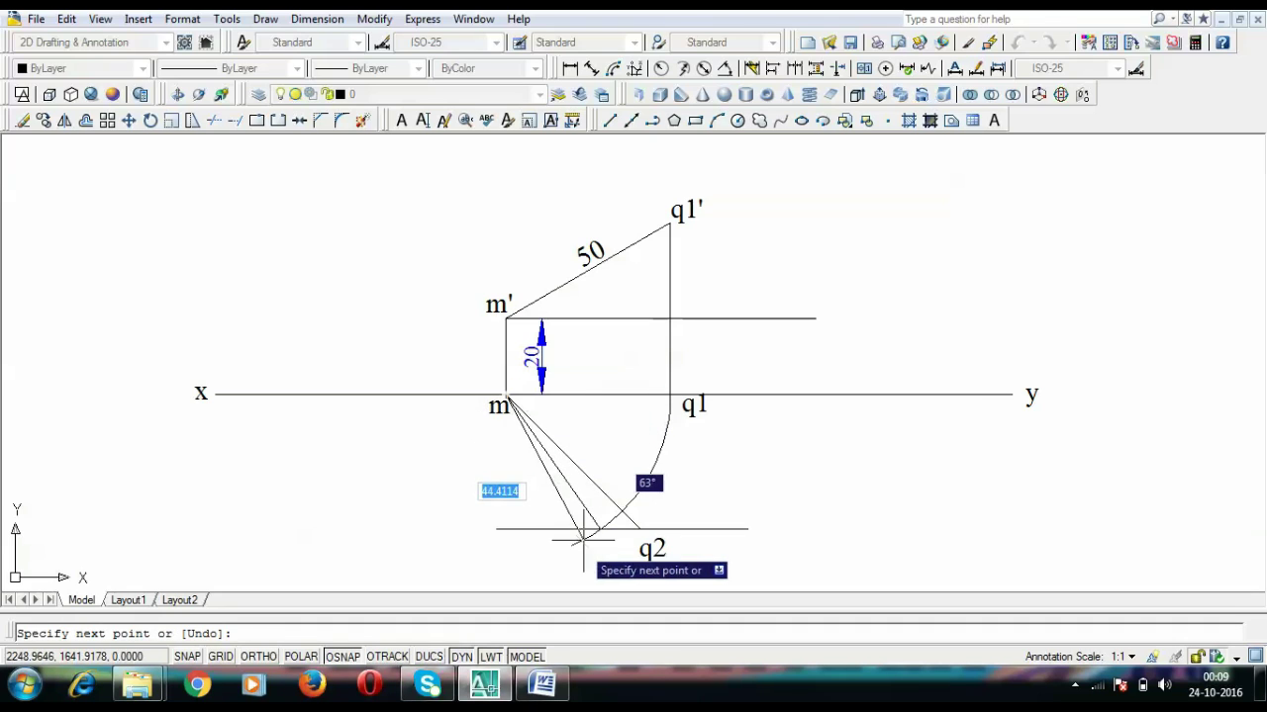
key(Escape)
Paste a copy of the q1' label below the arc's intersection with the q2 locus line and change its text to q
key(ctrl+v)
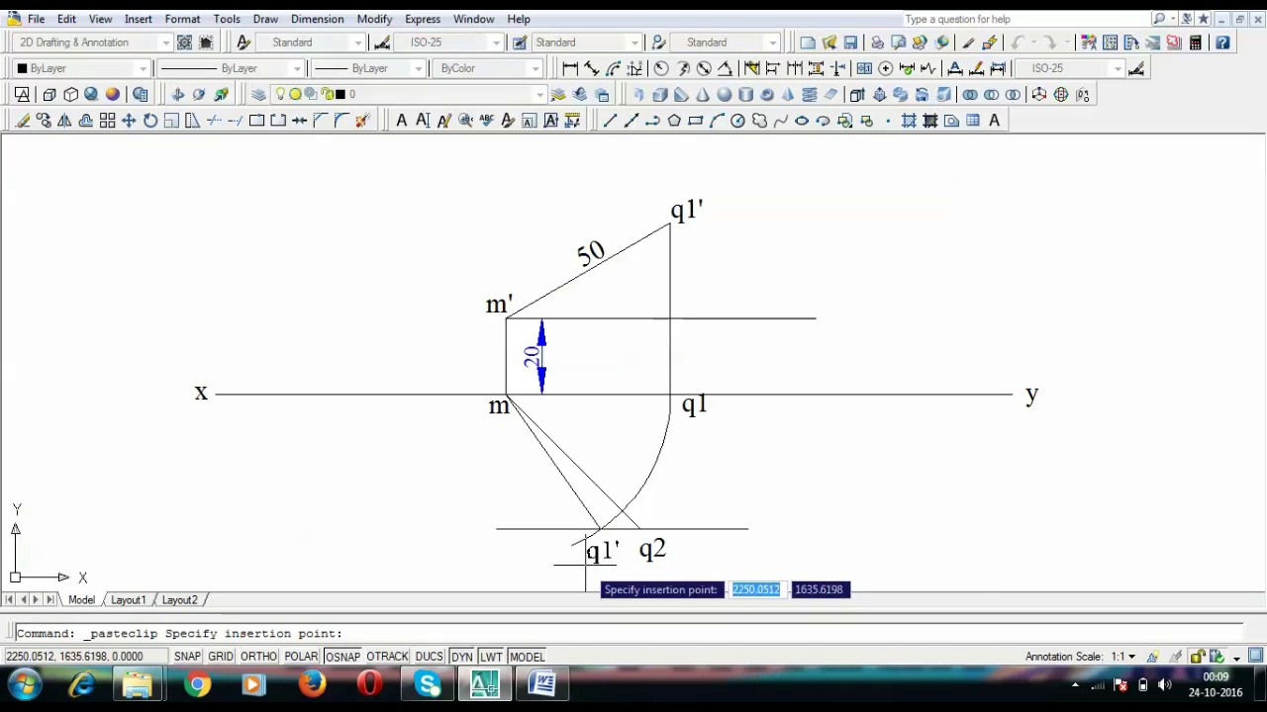
click(585, 568)
double_click(594, 557)
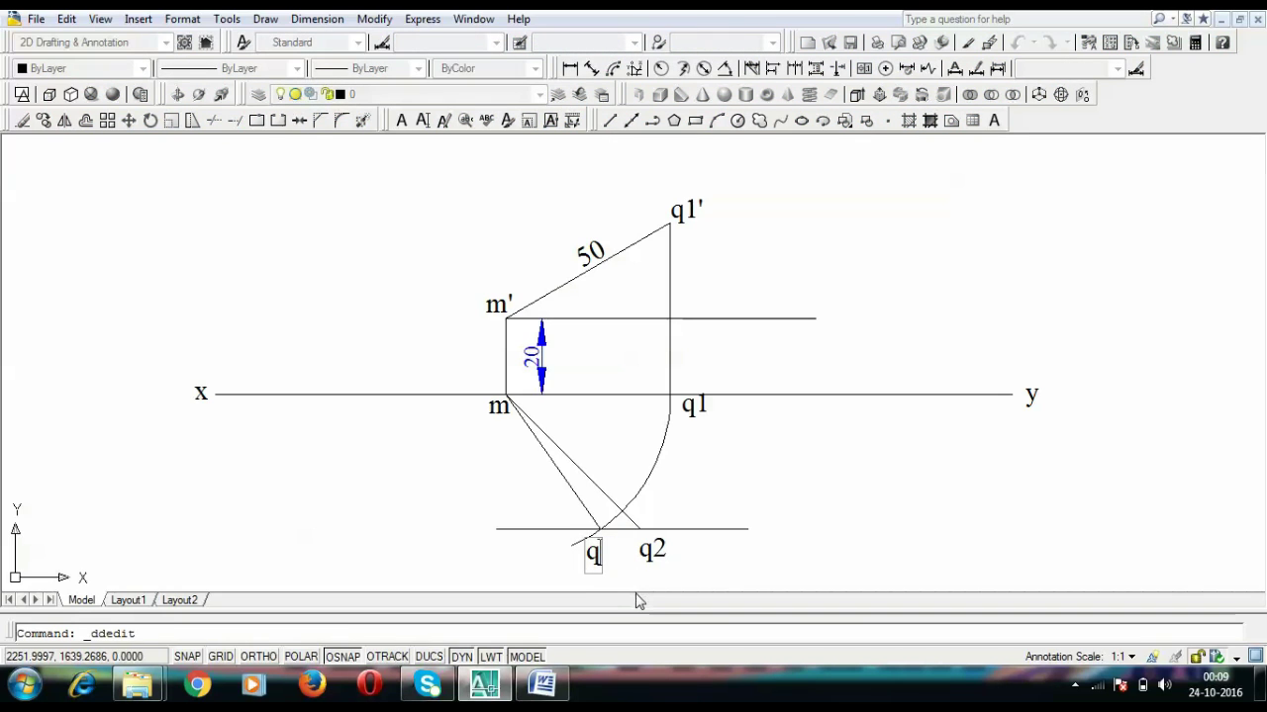
key(Return)
key(Return)
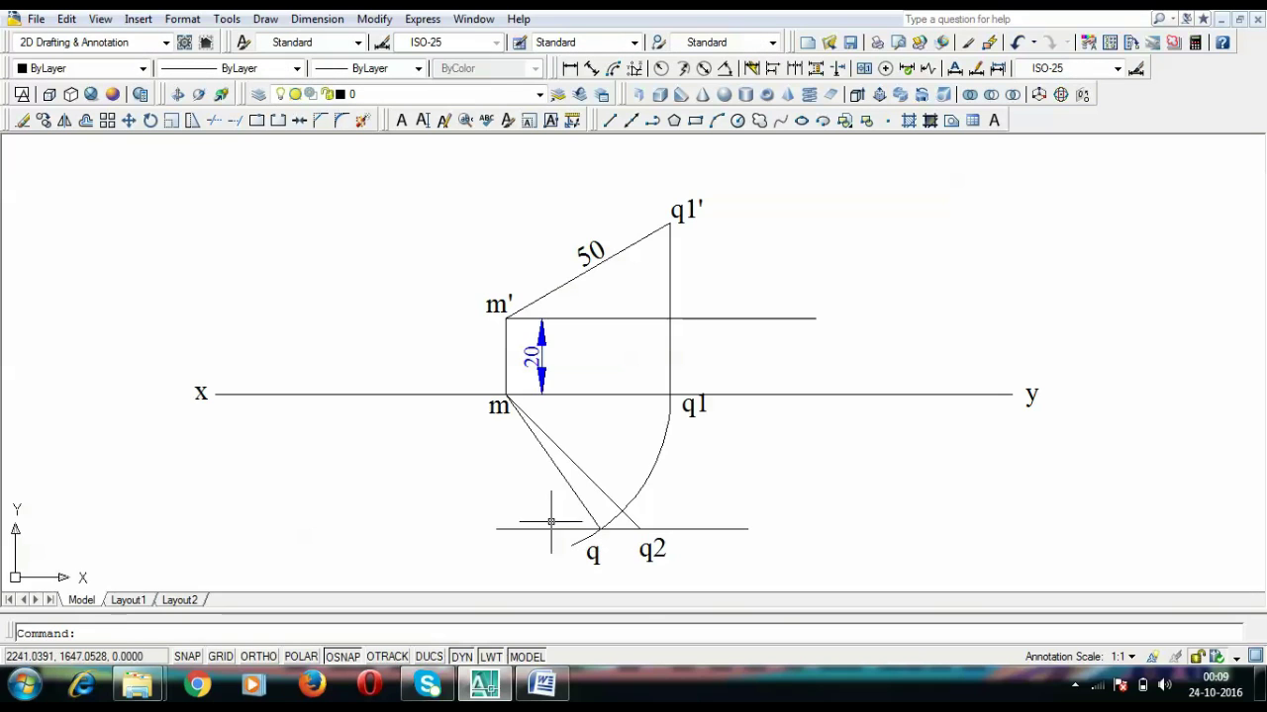
Set the lineweight of the line from m to q to 0.30 mm
click(569, 488)
click(374, 68)
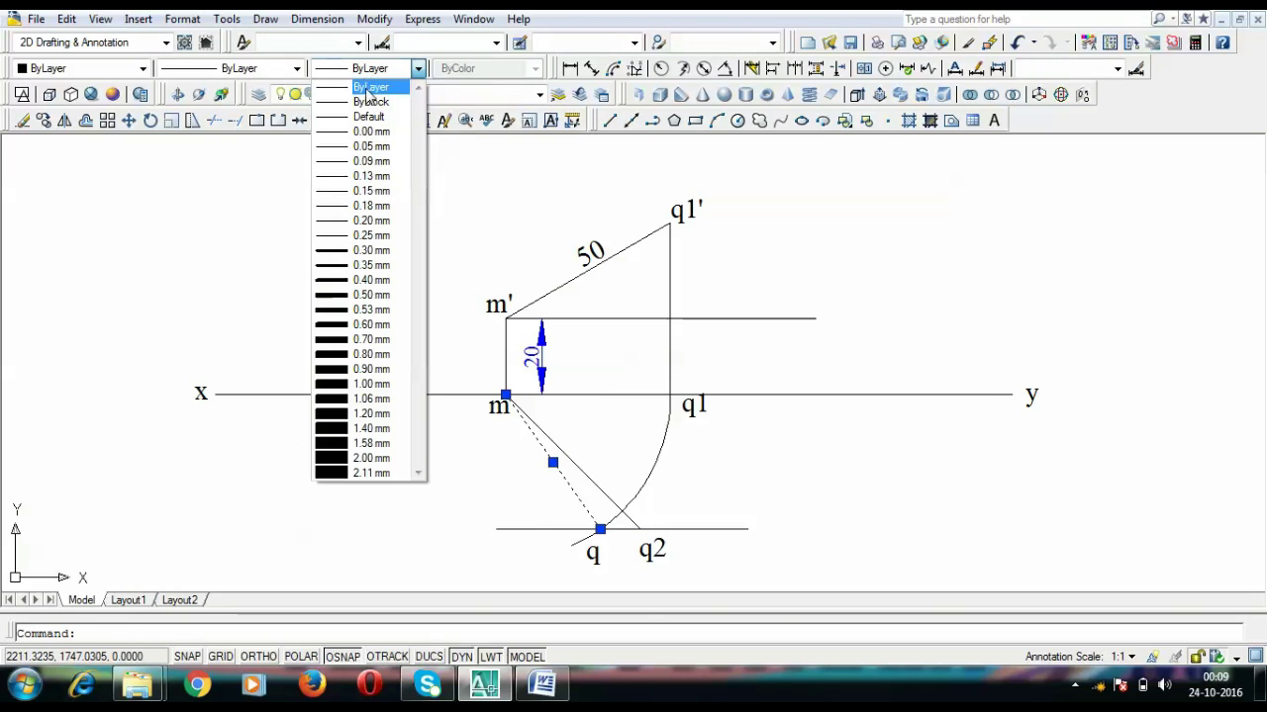
click(372, 250)
key(Escape)
Draw a horizontal locus line about 46 units long from q1' toward the left, past the point above m'
text(l)
key(Return)
click(670, 226)
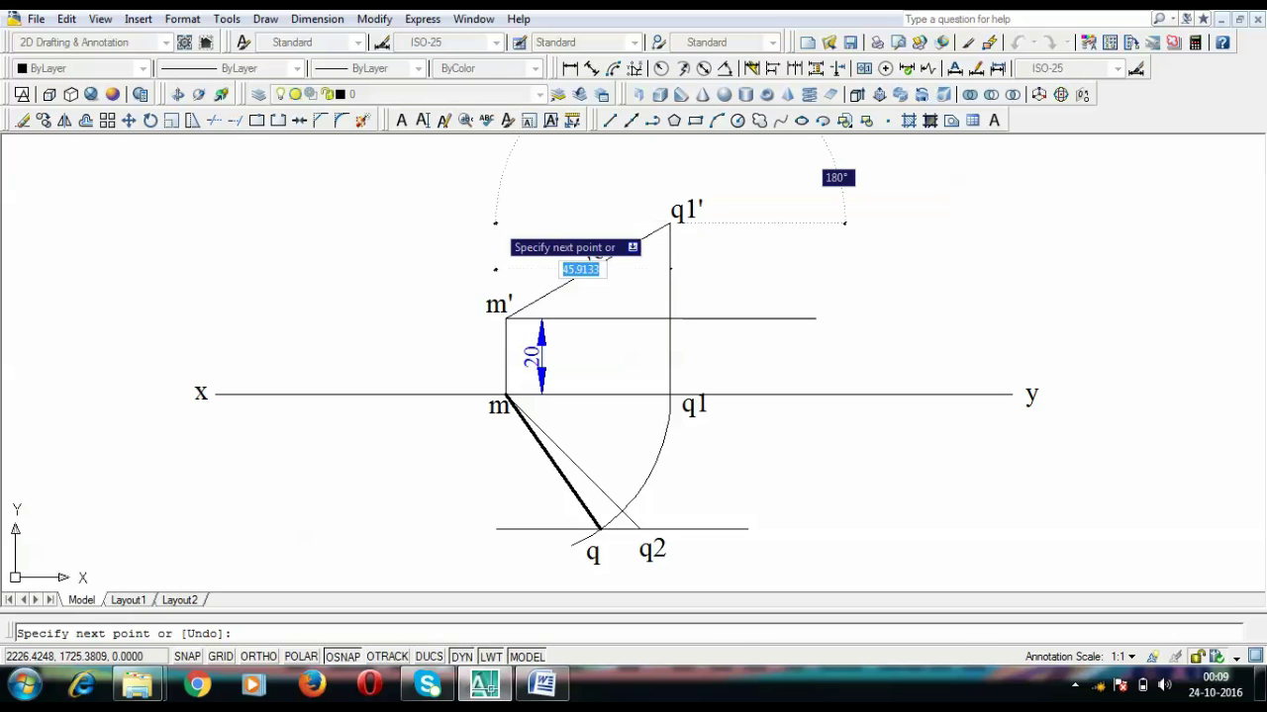
click(495, 224)
key(Return)
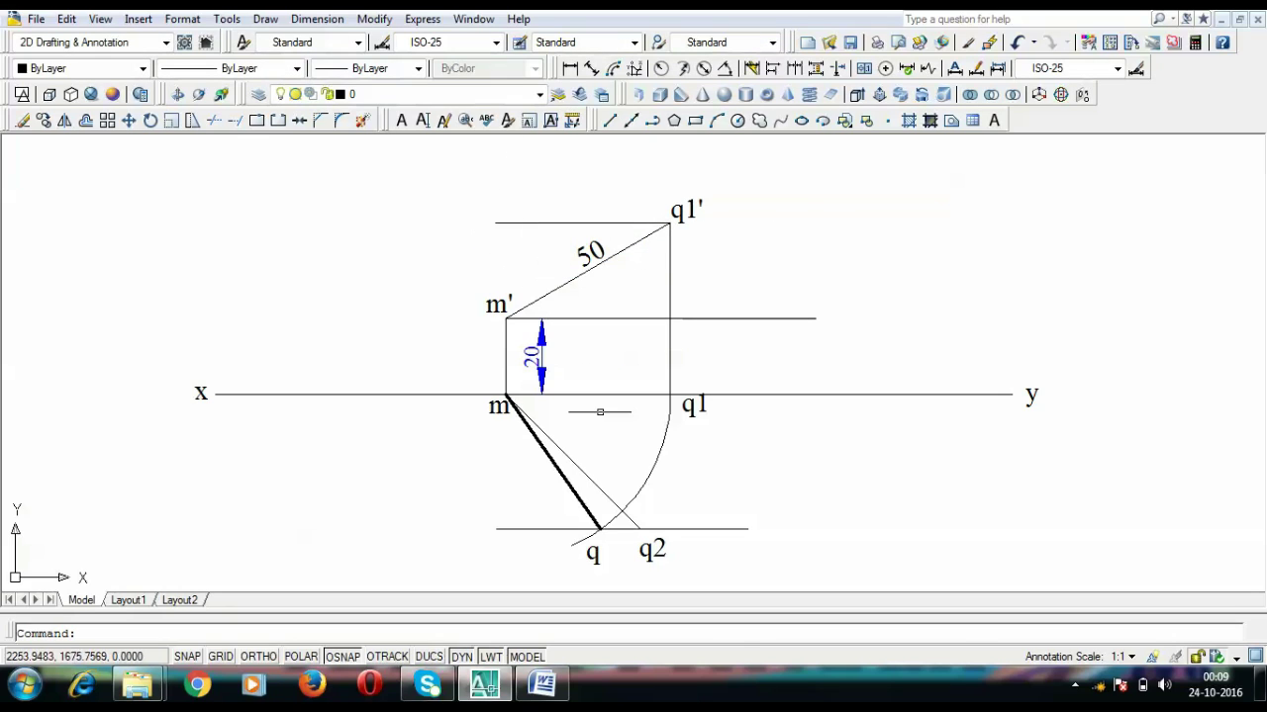
Draw a vertical projector from q2 up to the horizontal line through m'
text(l)
key(Return)
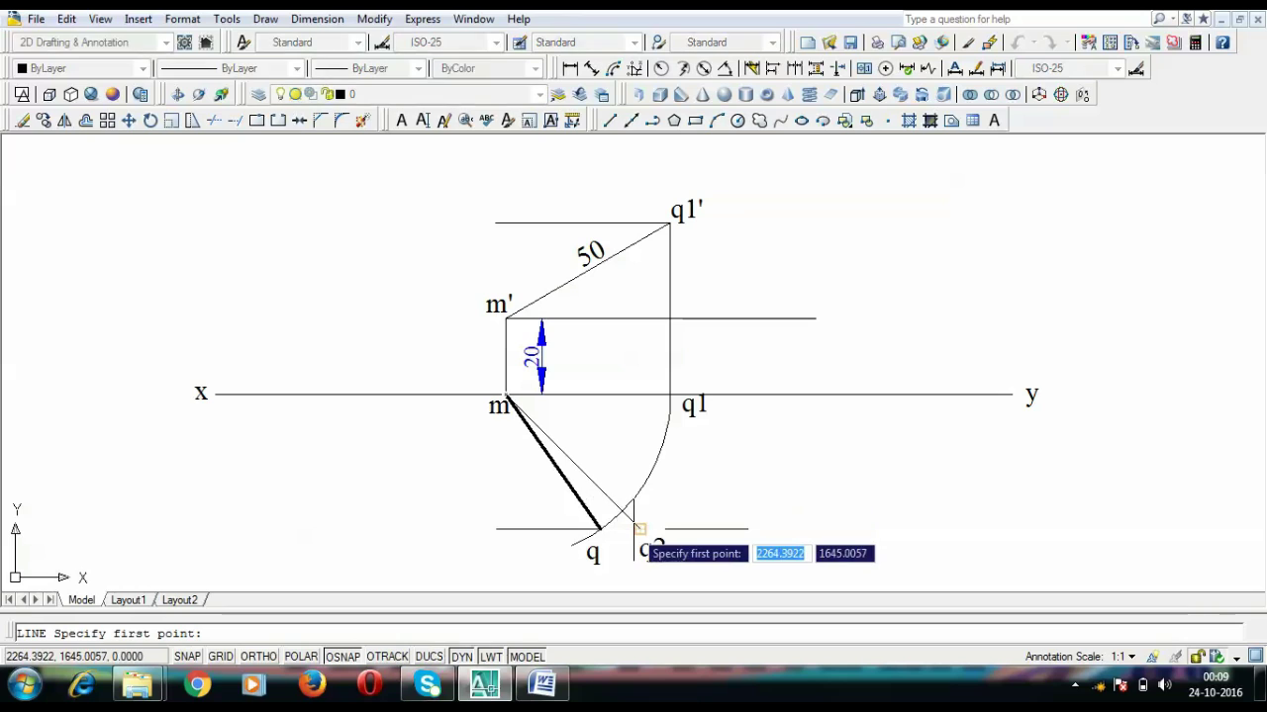
click(631, 497)
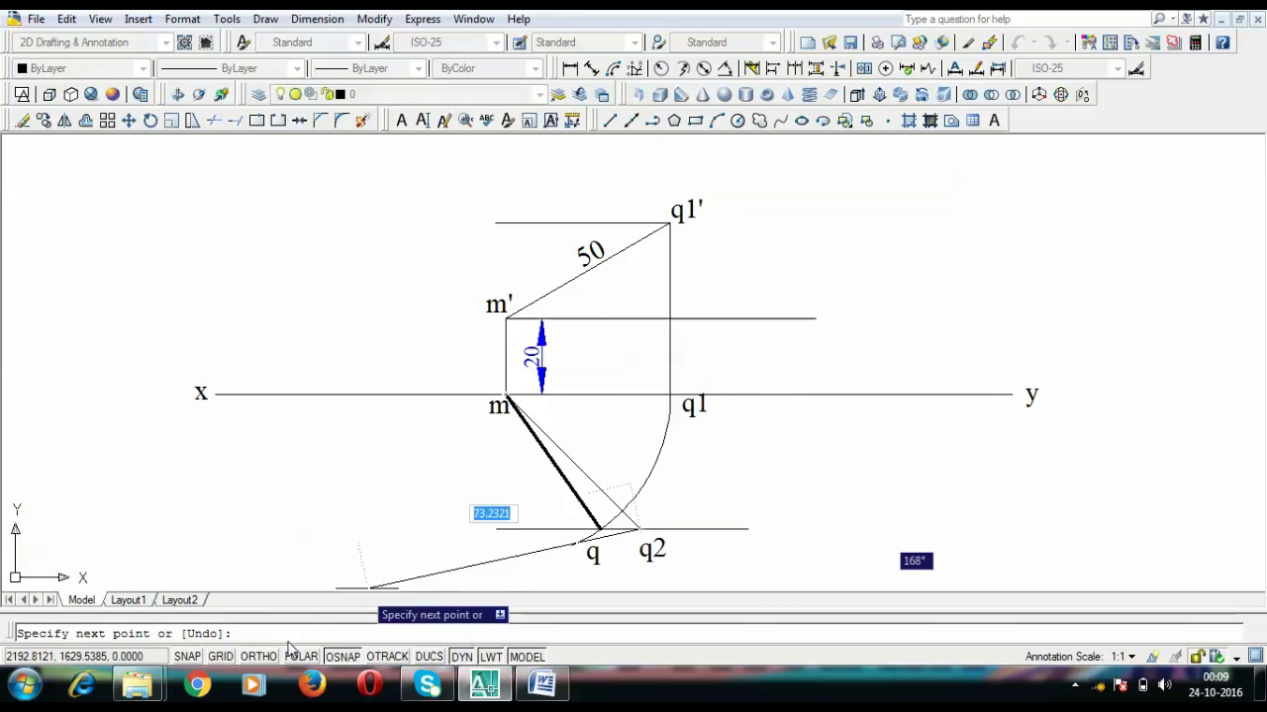
click(251, 658)
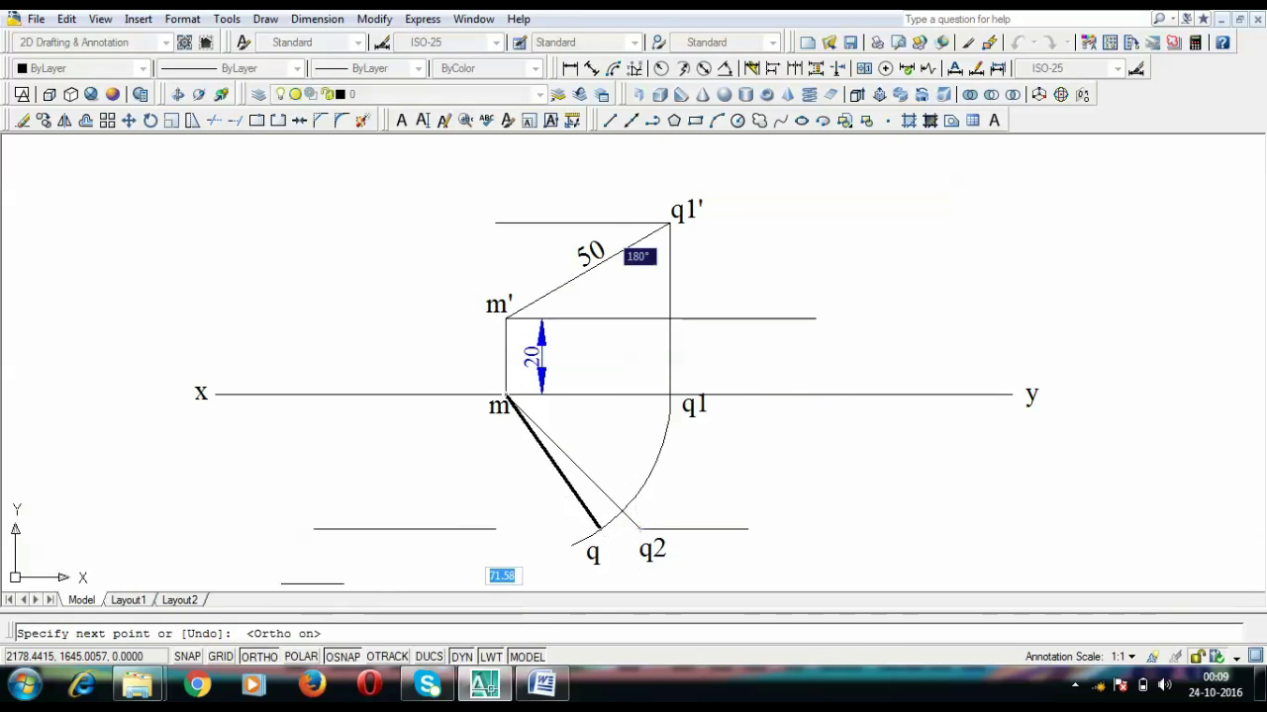
click(640, 318)
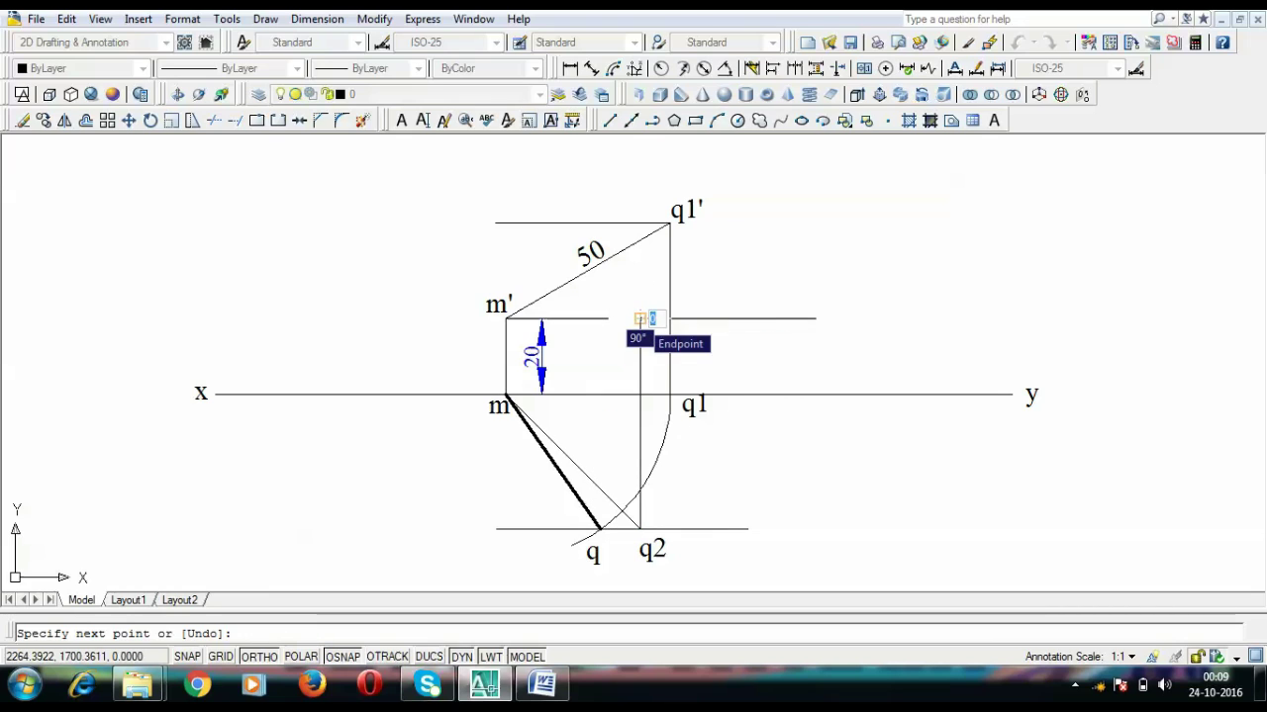
key(Escape)
Paste a copy of the q1' label at the upper end of the q2 projector and change its text to q2'
key(ctrl+v)
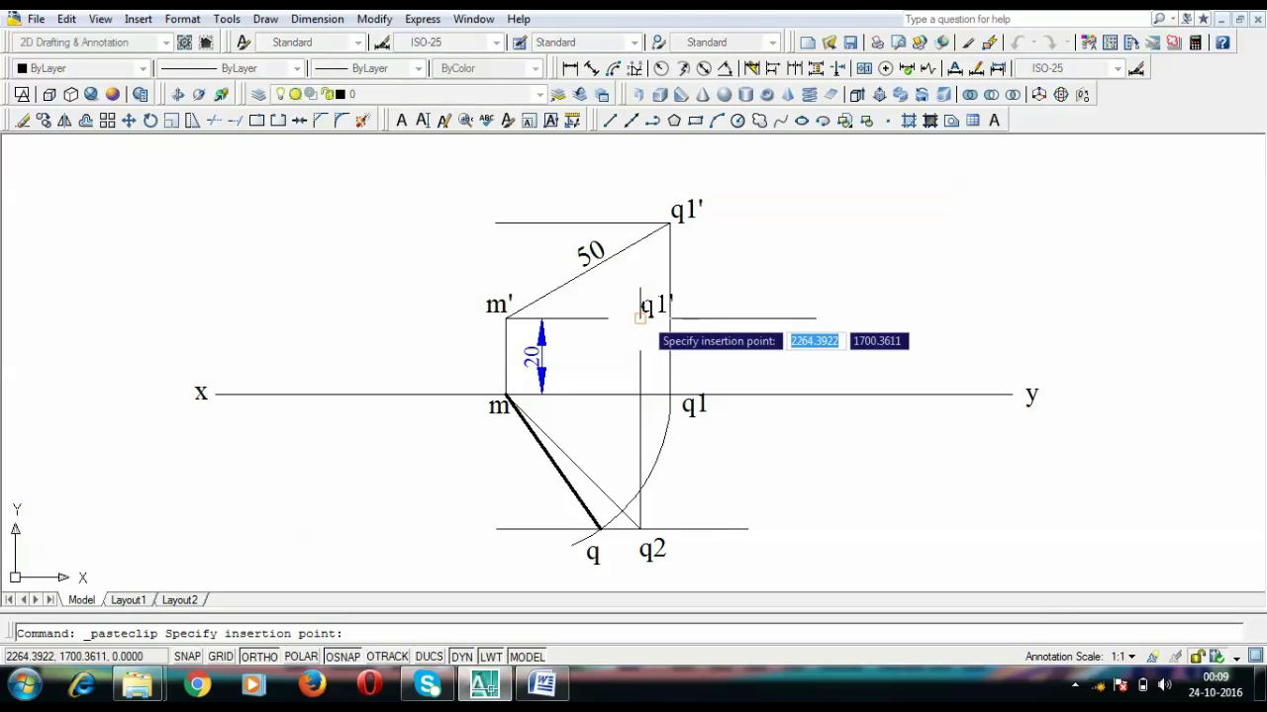
click(648, 303)
double_click(649, 302)
text(q2)
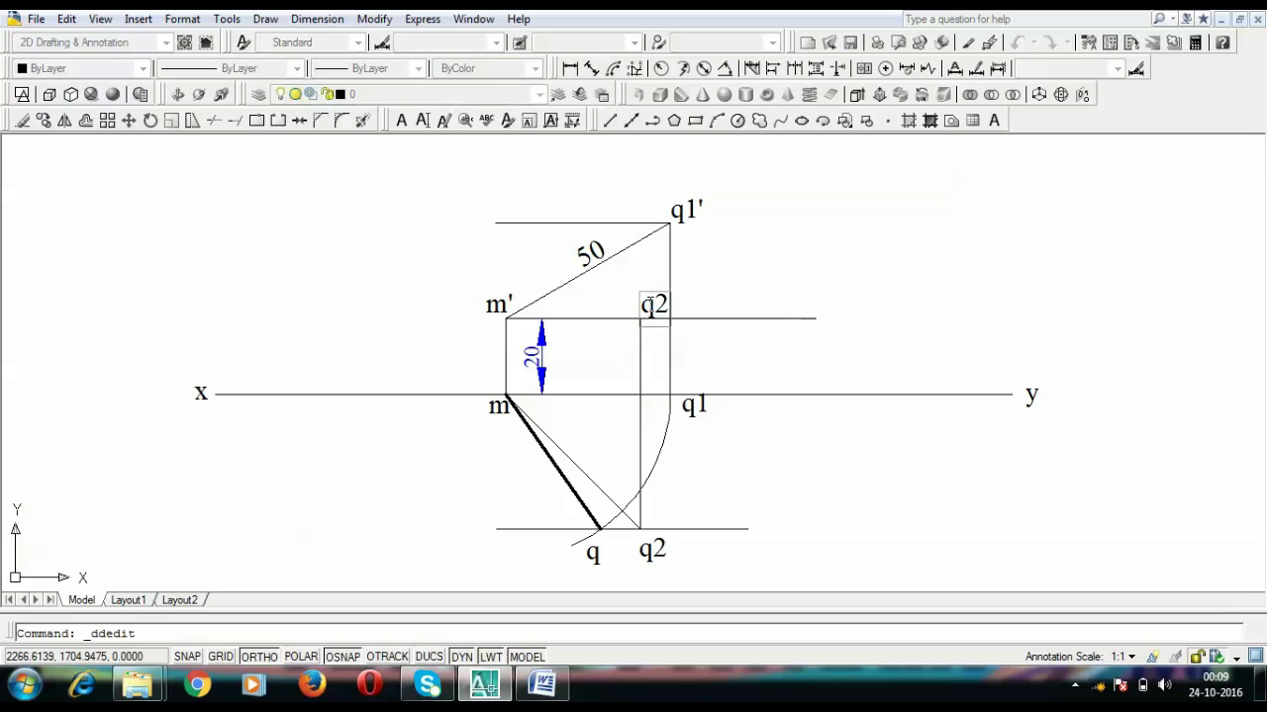
key(Return)
key(Return)
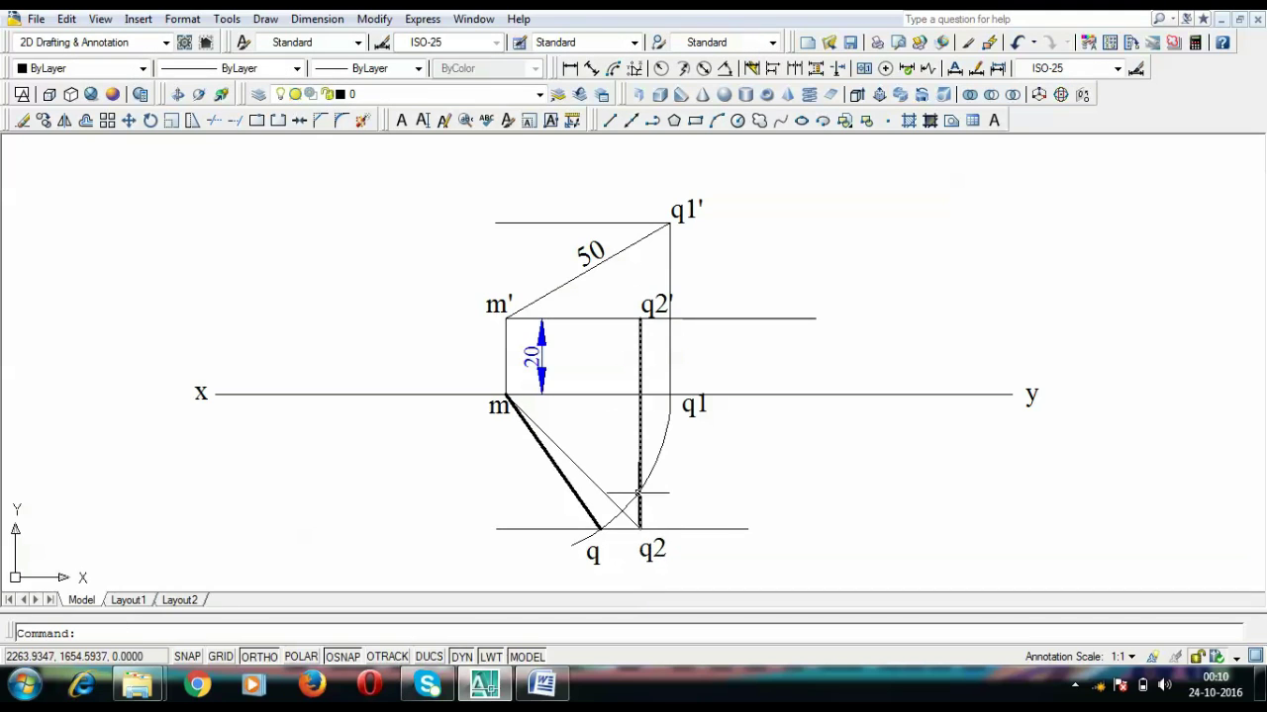
Draw an arc centred at m' from q2' up to just past the horizontal locus line of q1'
text(arc)
key(Return)
text(c)
key(Return)
click(506, 318)
click(641, 318)
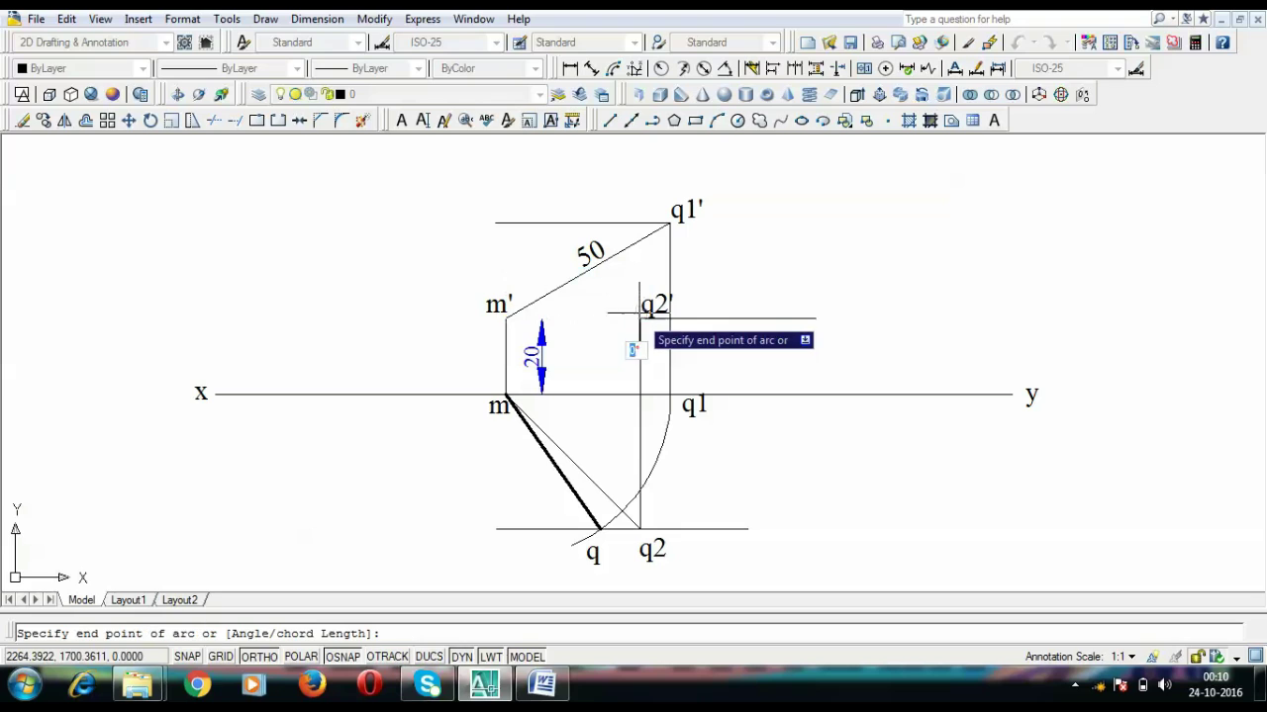
key(F8)
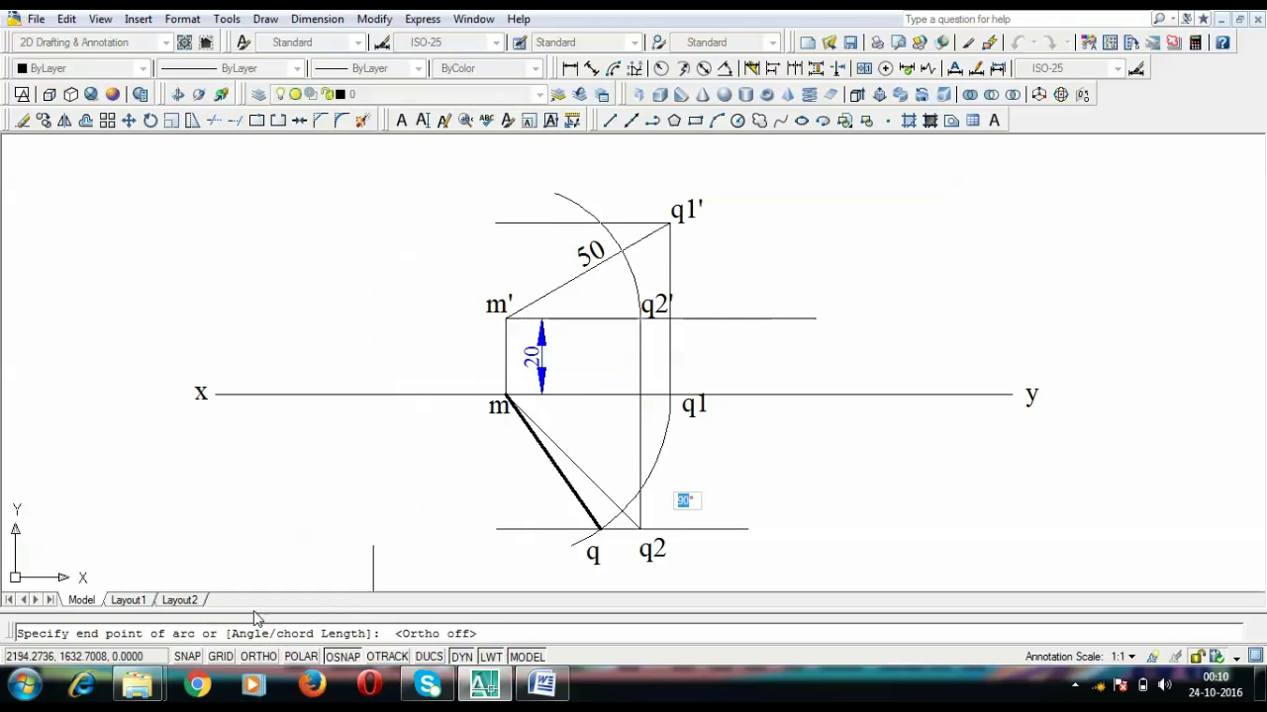
click(591, 220)
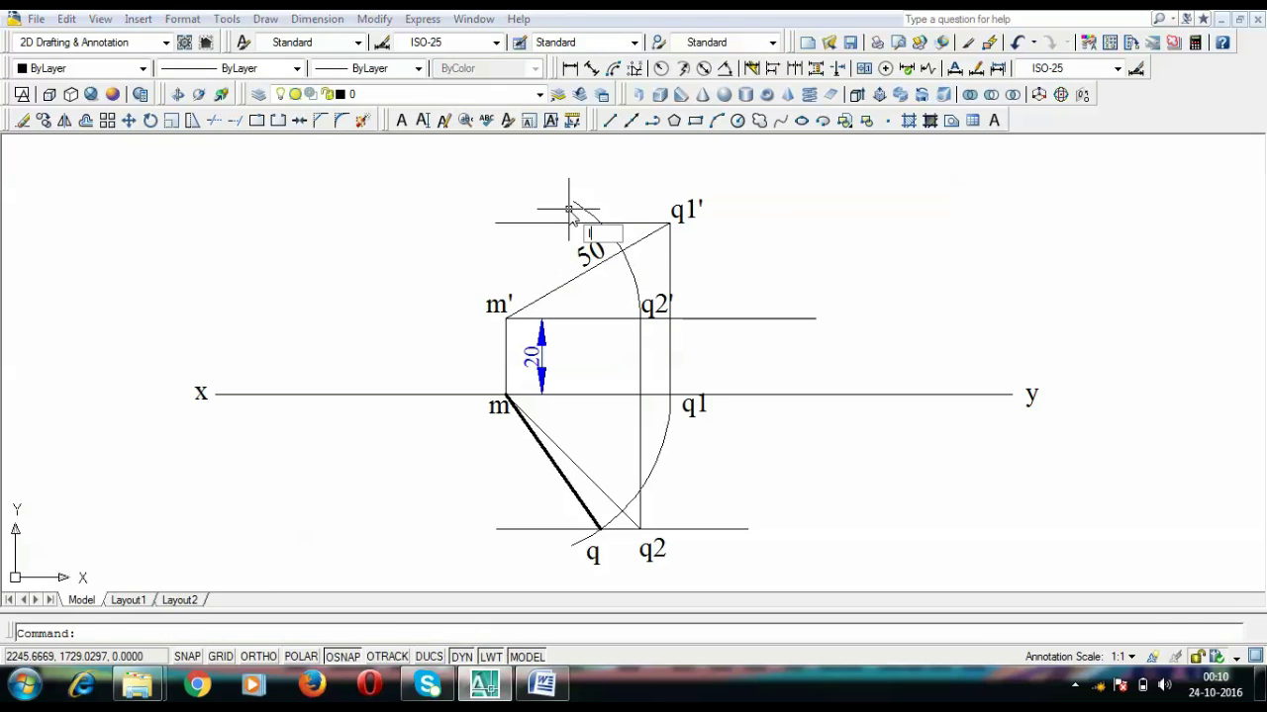
Draw a line from m' to the intersection of the upper arc and the q1' locus line
key(l)
key(Return)
click(506, 318)
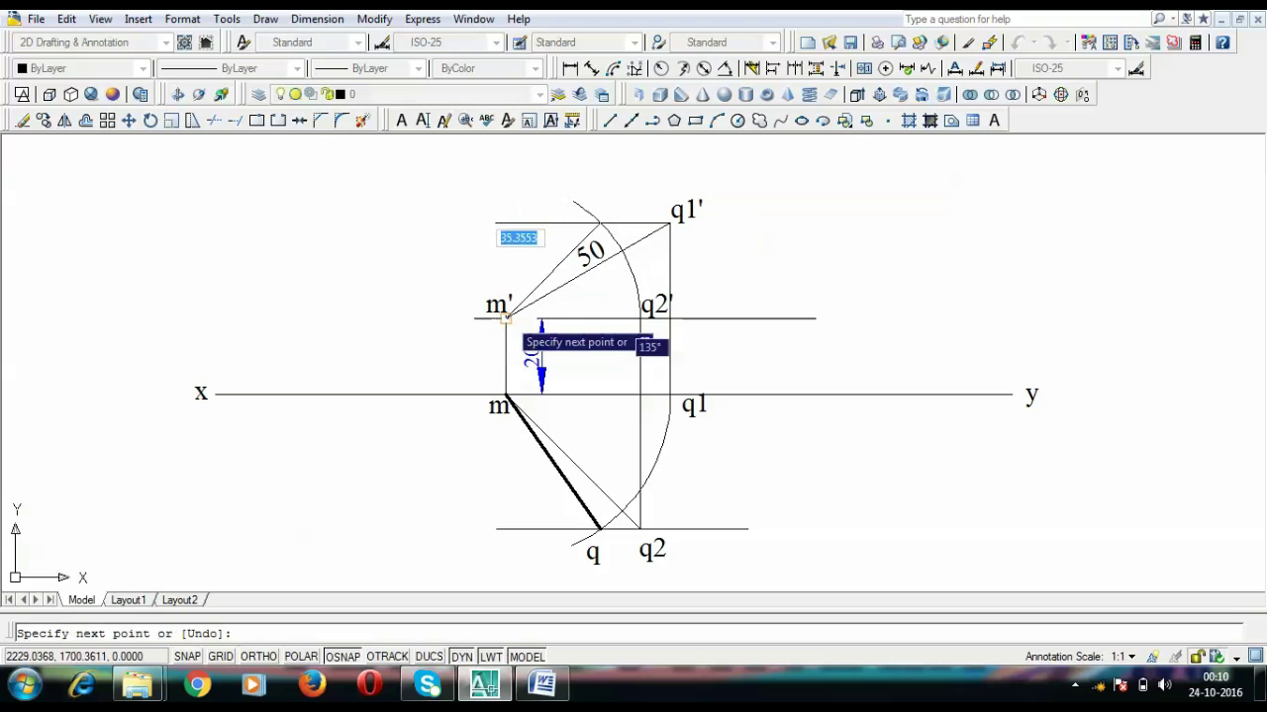
click(599, 222)
key(Return)
Set the lineweight of the line from m' to the upper arc intersection to 0.30 mm
click(574, 248)
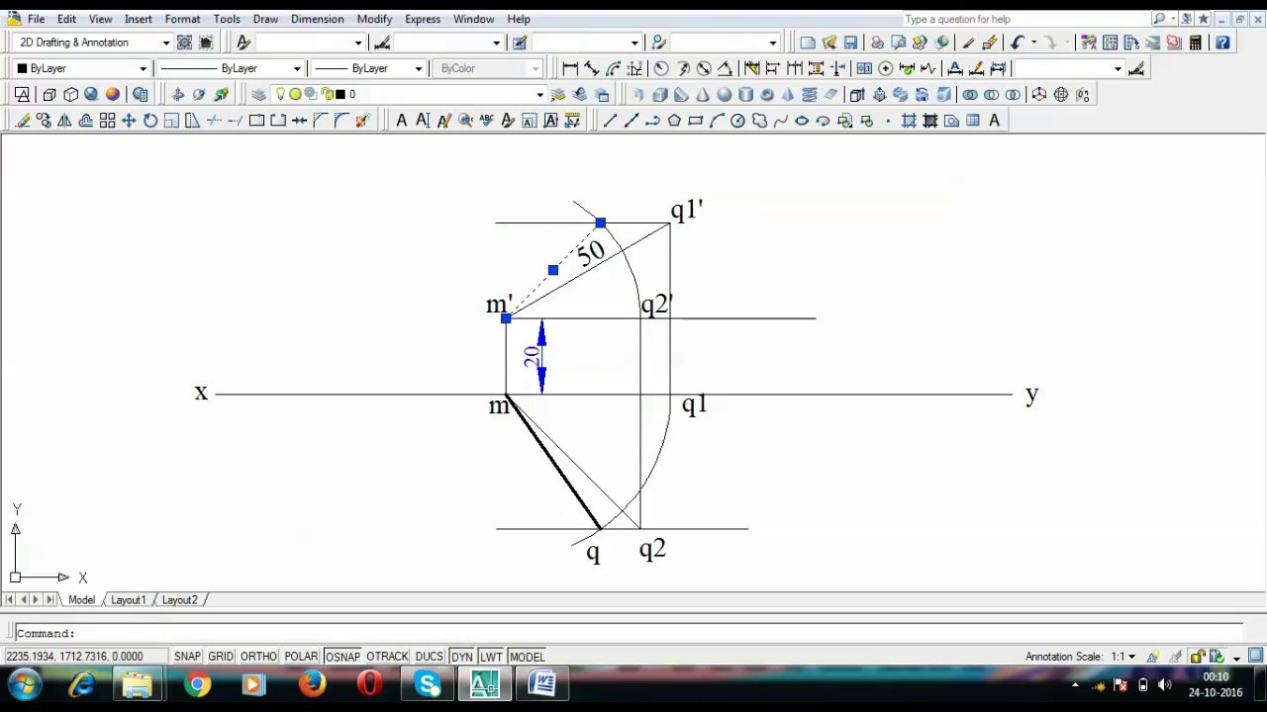
click(366, 68)
click(358, 87)
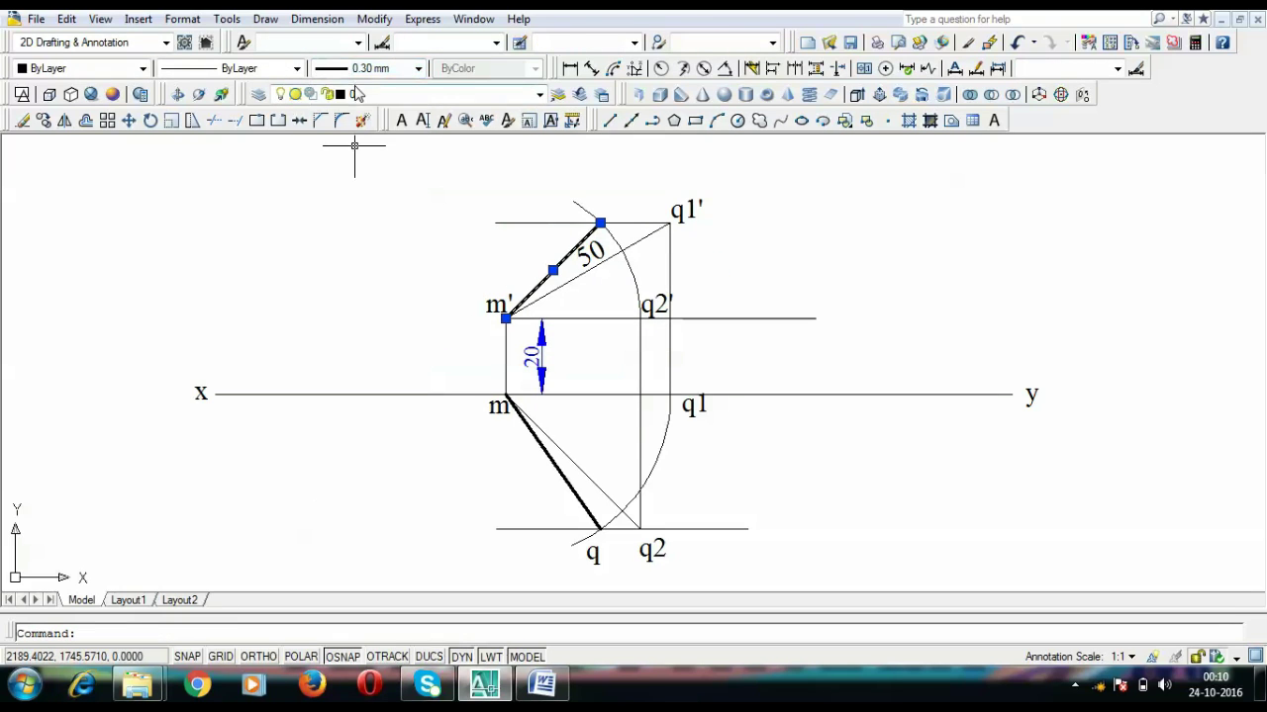
key(Escape)
Label the upper arc intersection q' with a pasted copy of the q1' label, and draw a vertical projector between q' and q
key(ctrl+v)
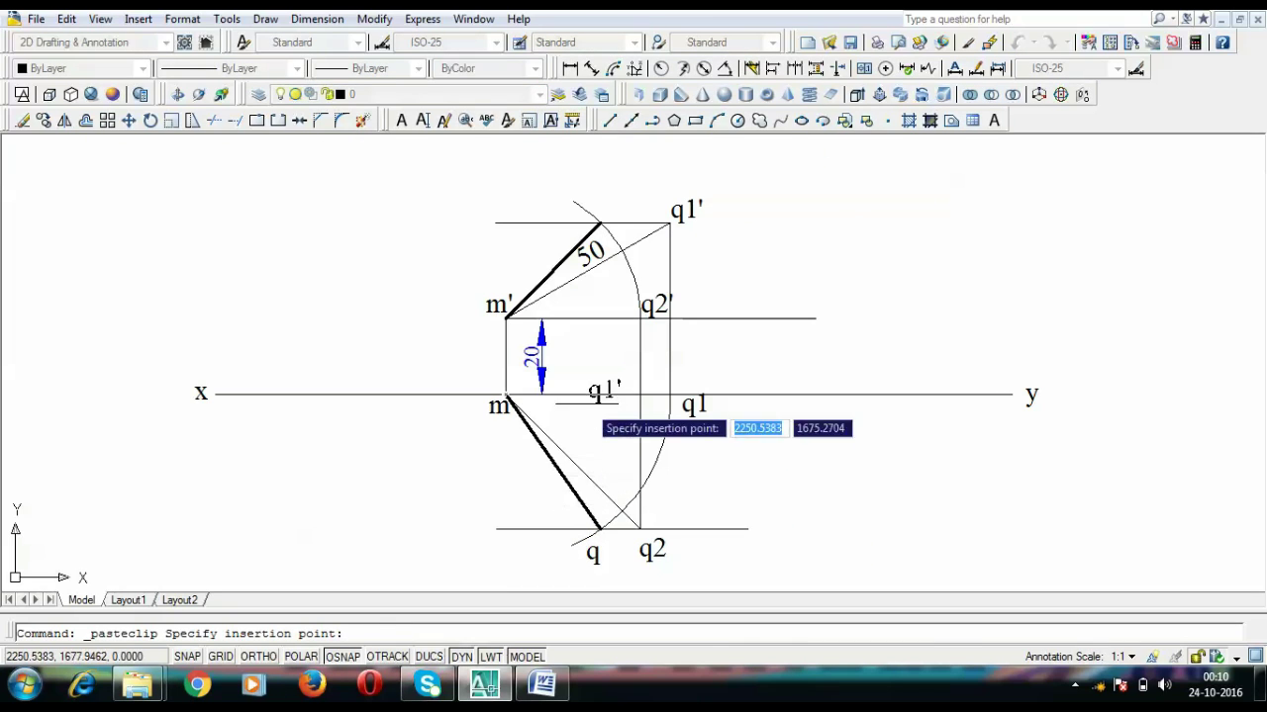
click(595, 209)
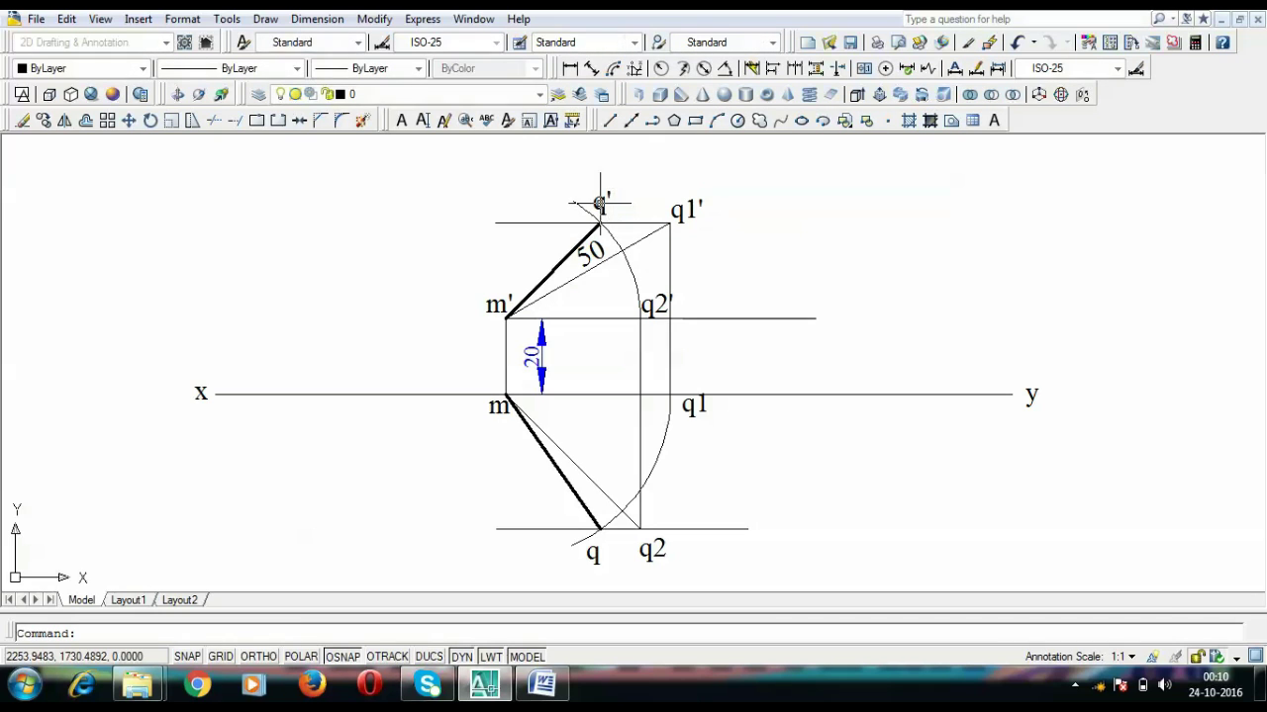
text(l)
key(Return)
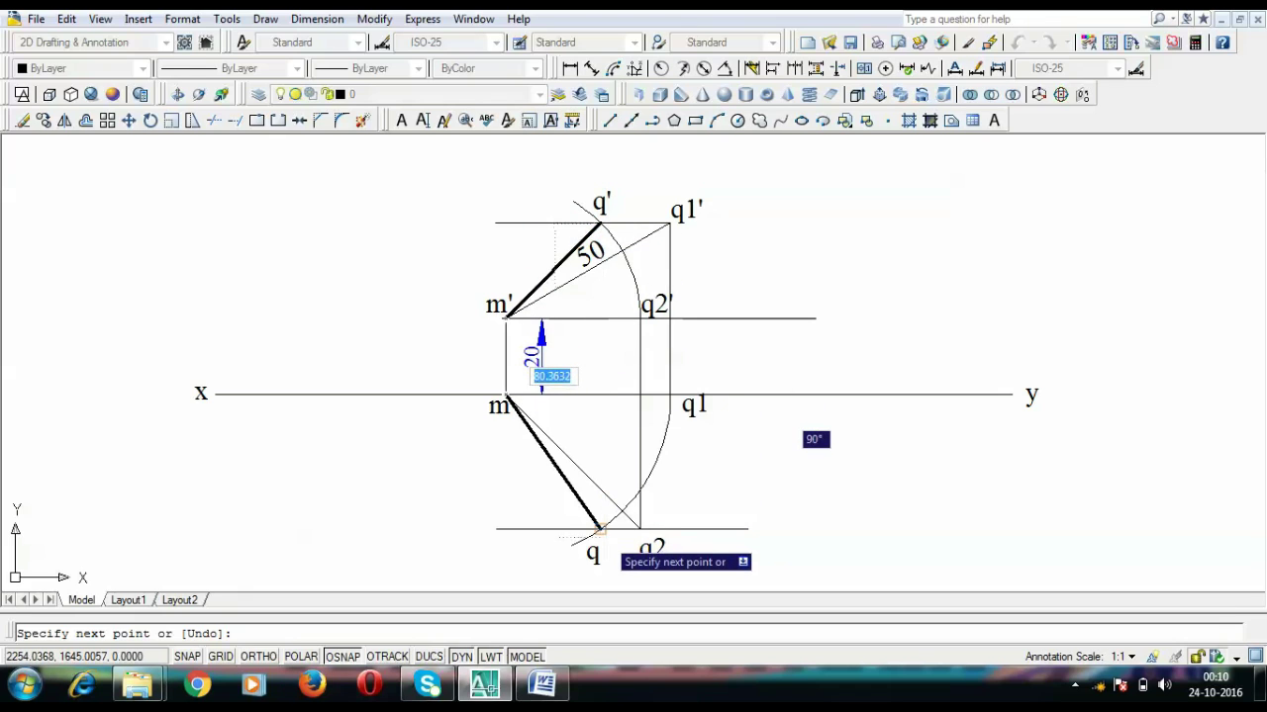
click(600, 529)
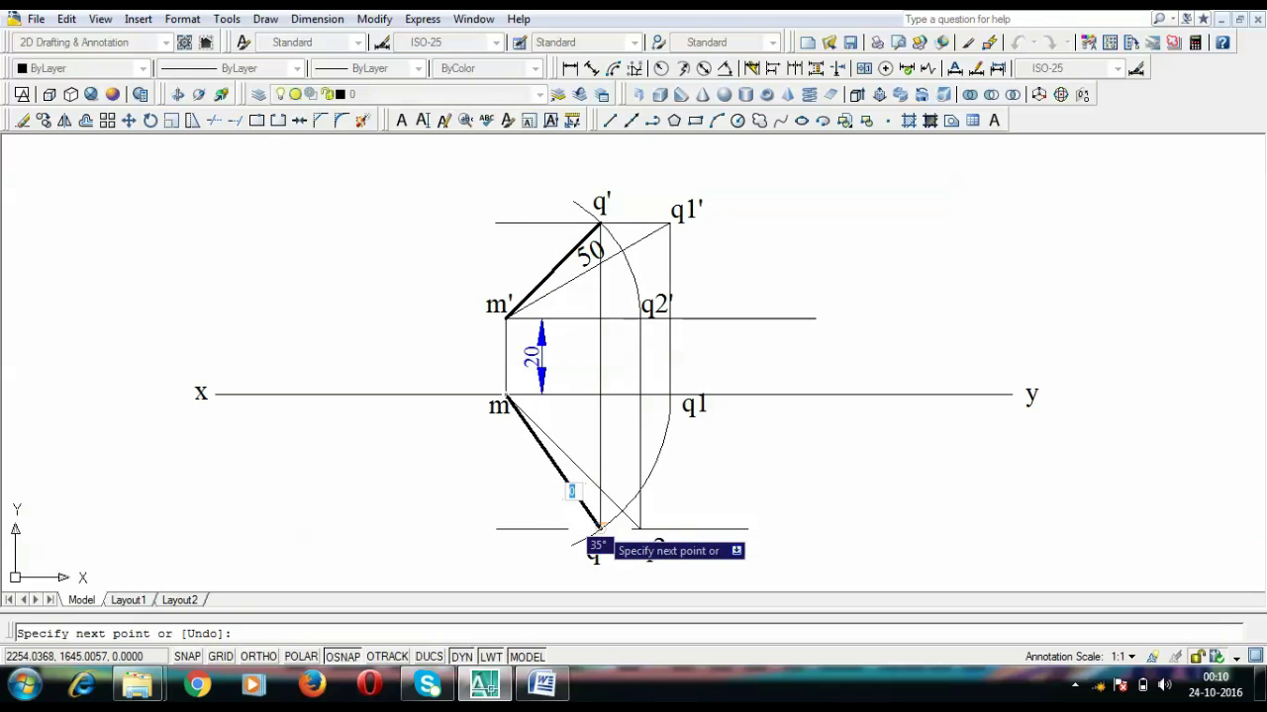
key(Return)
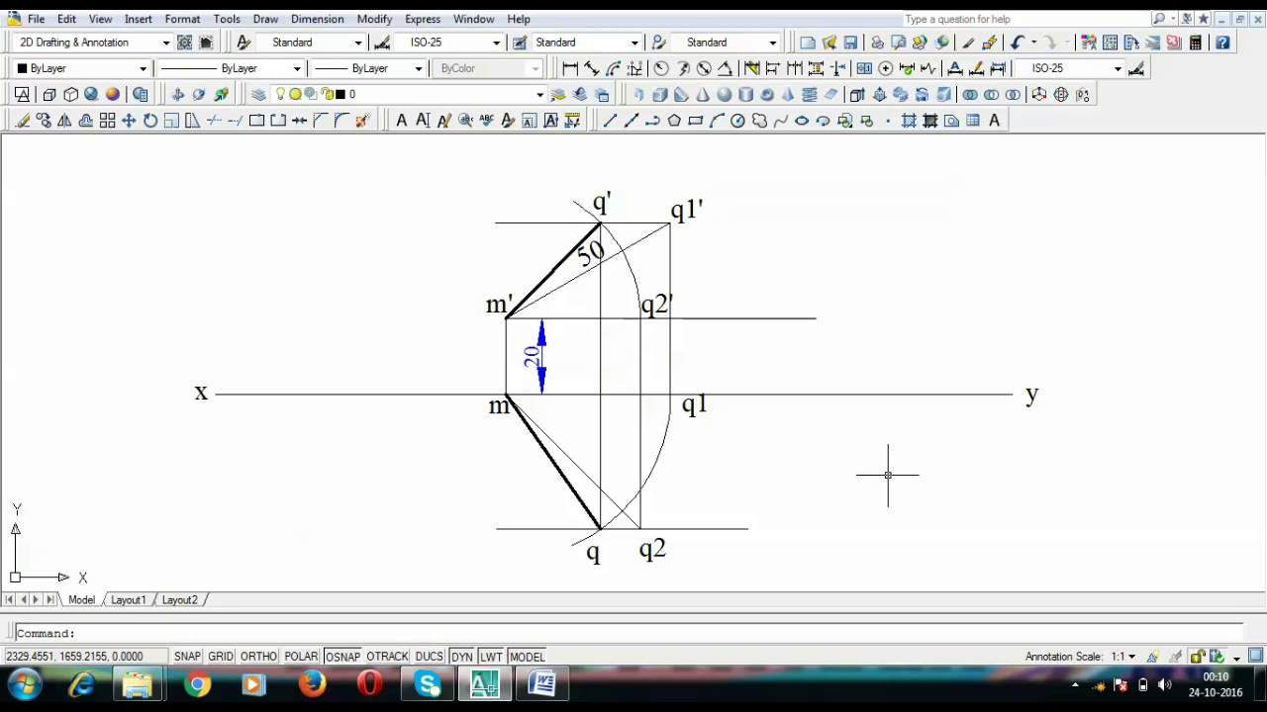
Stretch the m' end of the thick line m'q' along its own direction to a point below the xy line
click(540, 285)
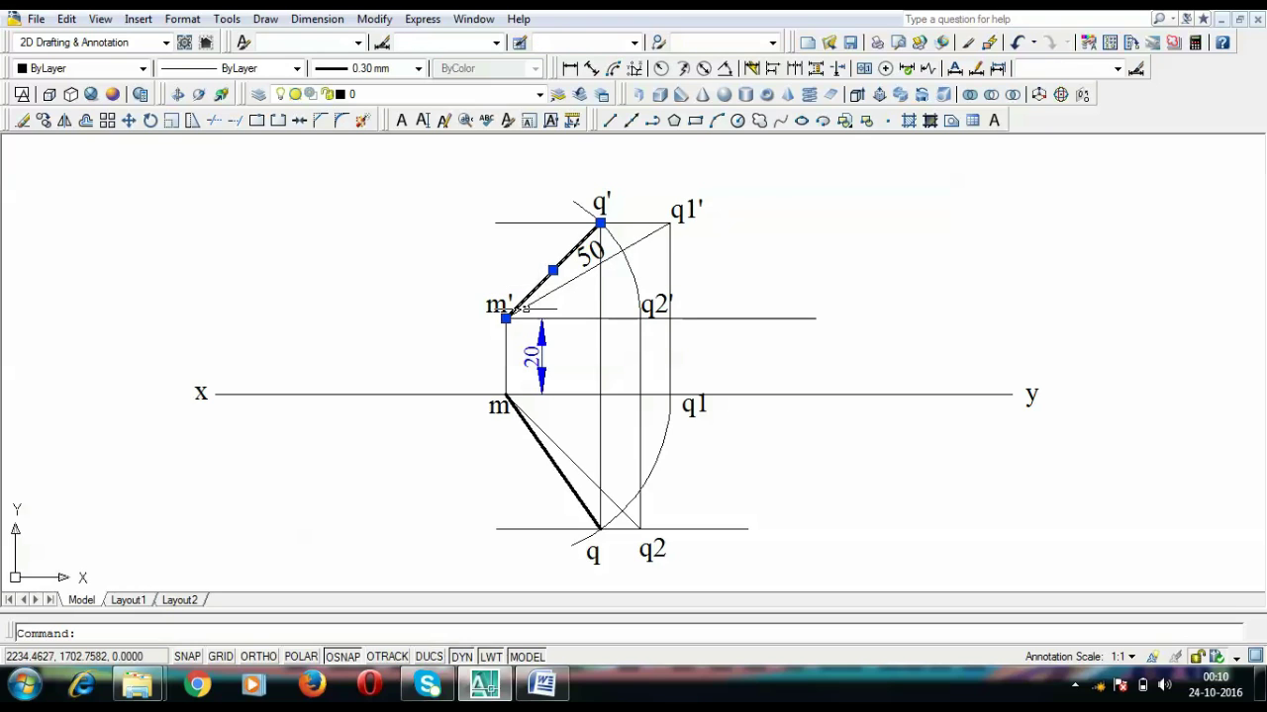
click(505, 316)
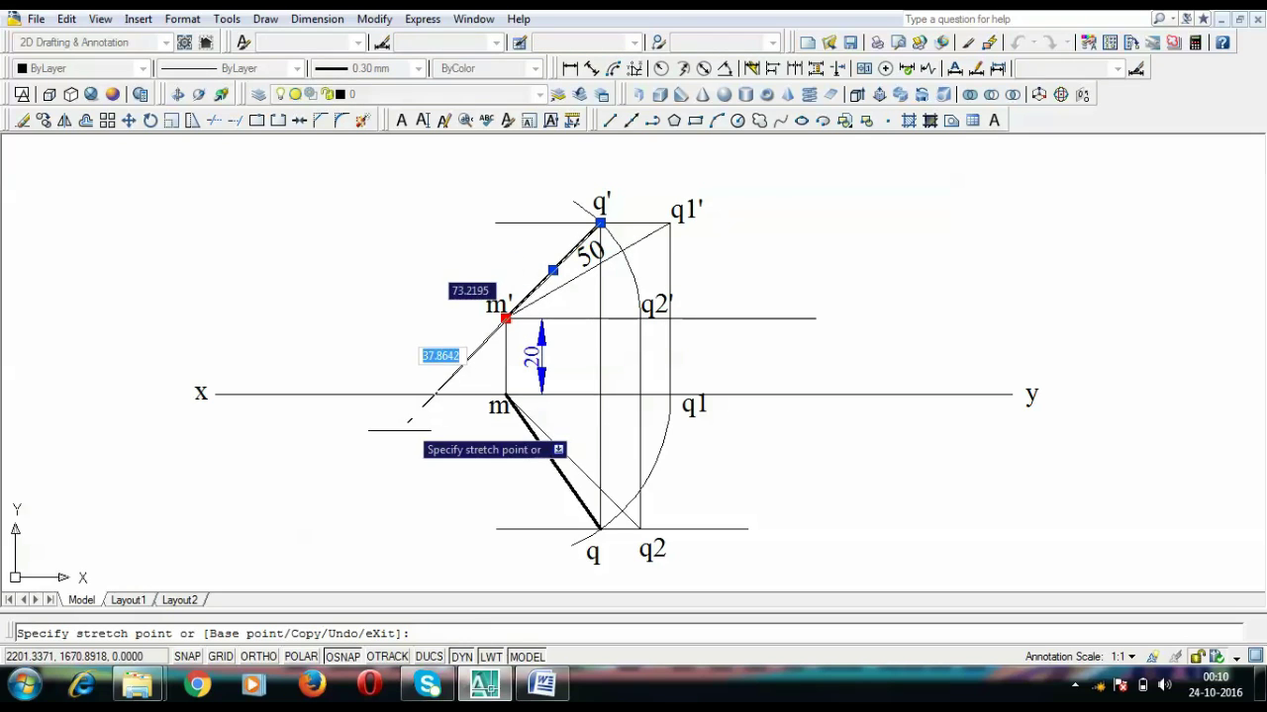
click(371, 450)
key(Escape)
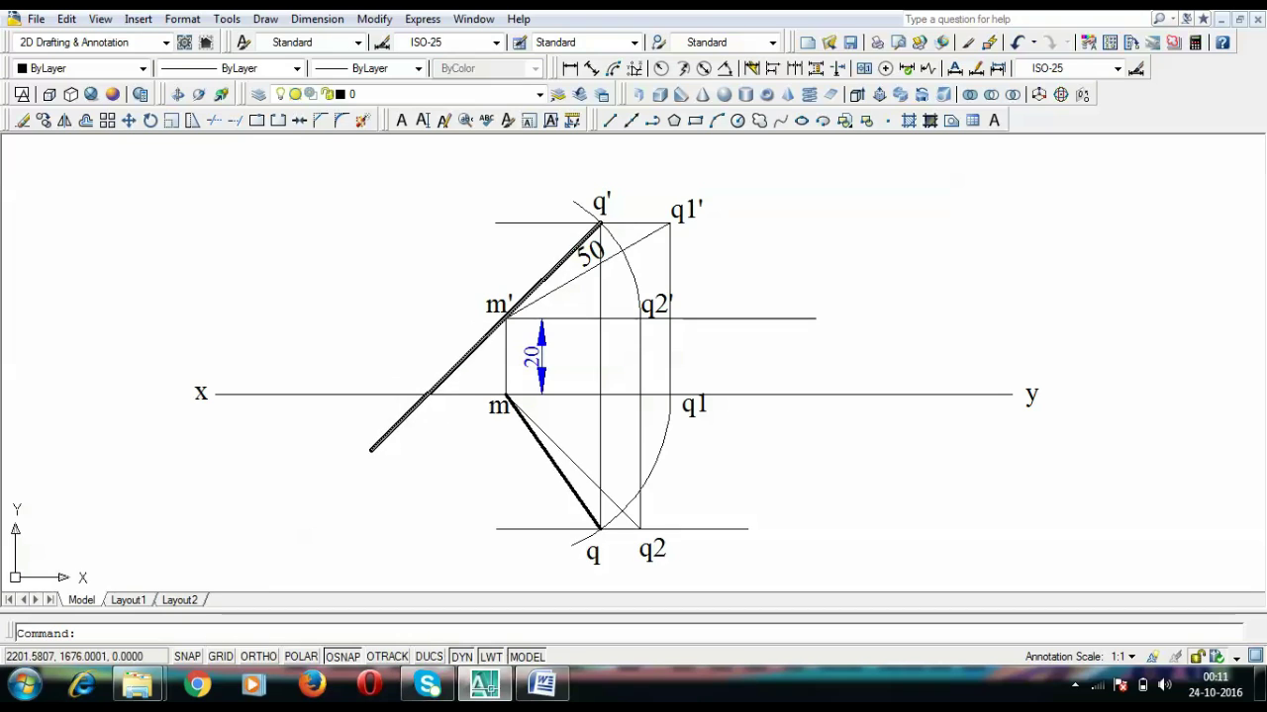
Draw an arc centred at m' from q' counterclockwise until it crosses the extended line below xy
click(717, 122)
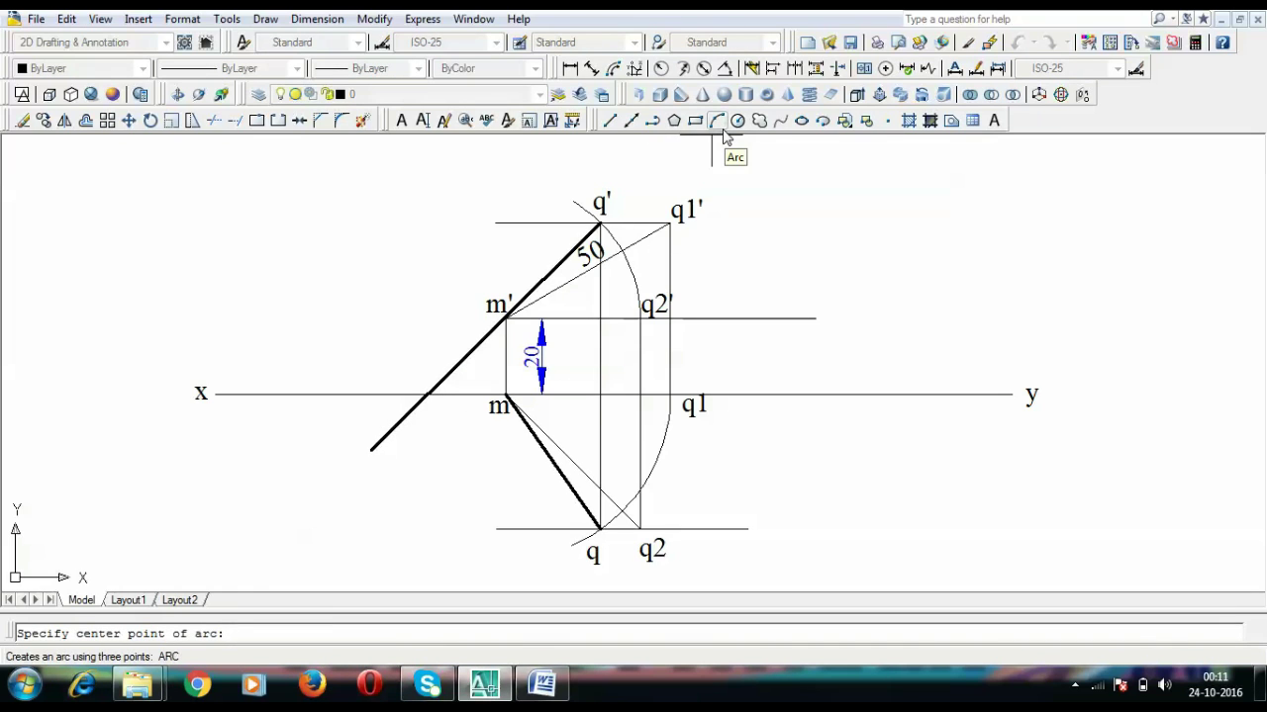
click(506, 317)
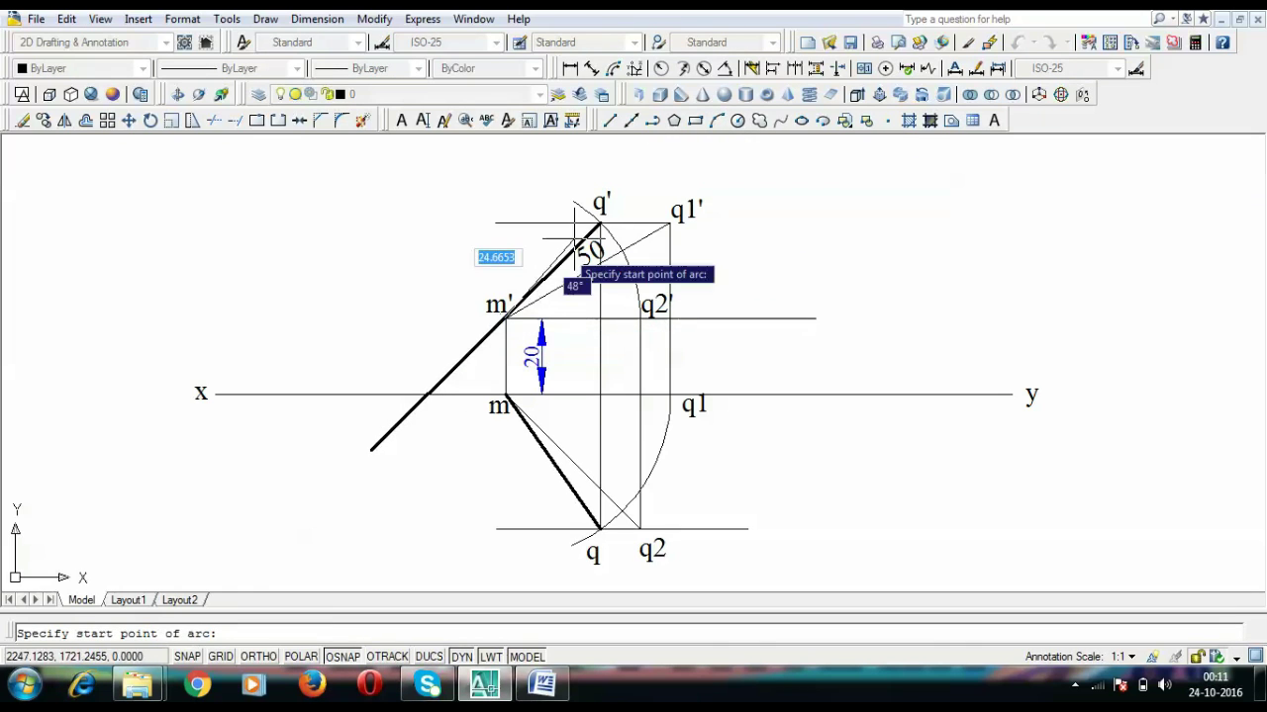
click(601, 223)
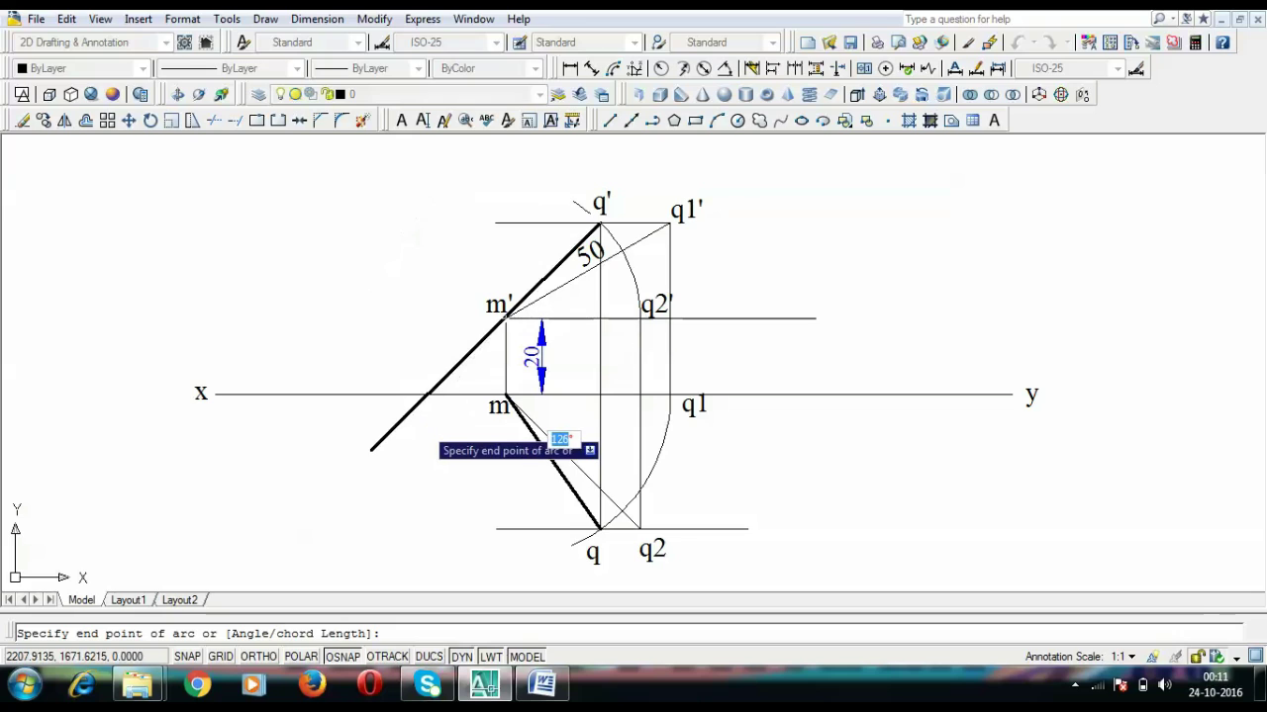
click(424, 421)
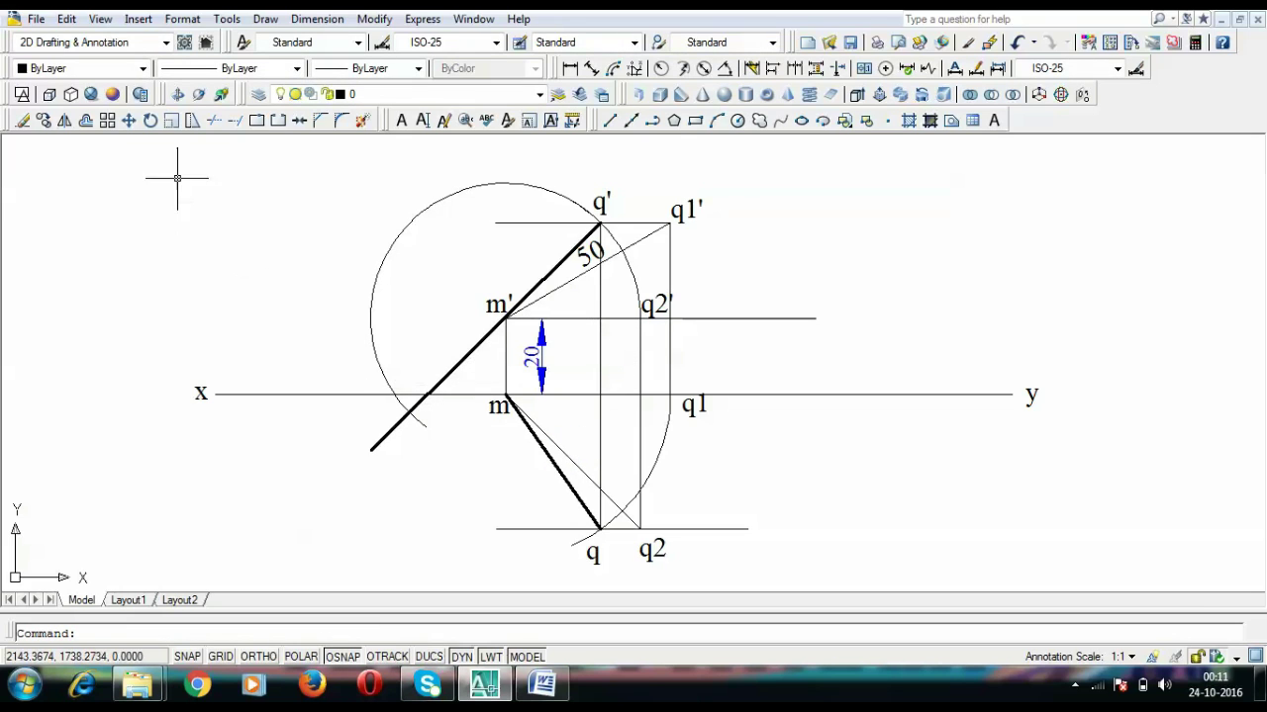
Break away the large arc from q' so that only a short piece crossing the extended line remains
click(285, 120)
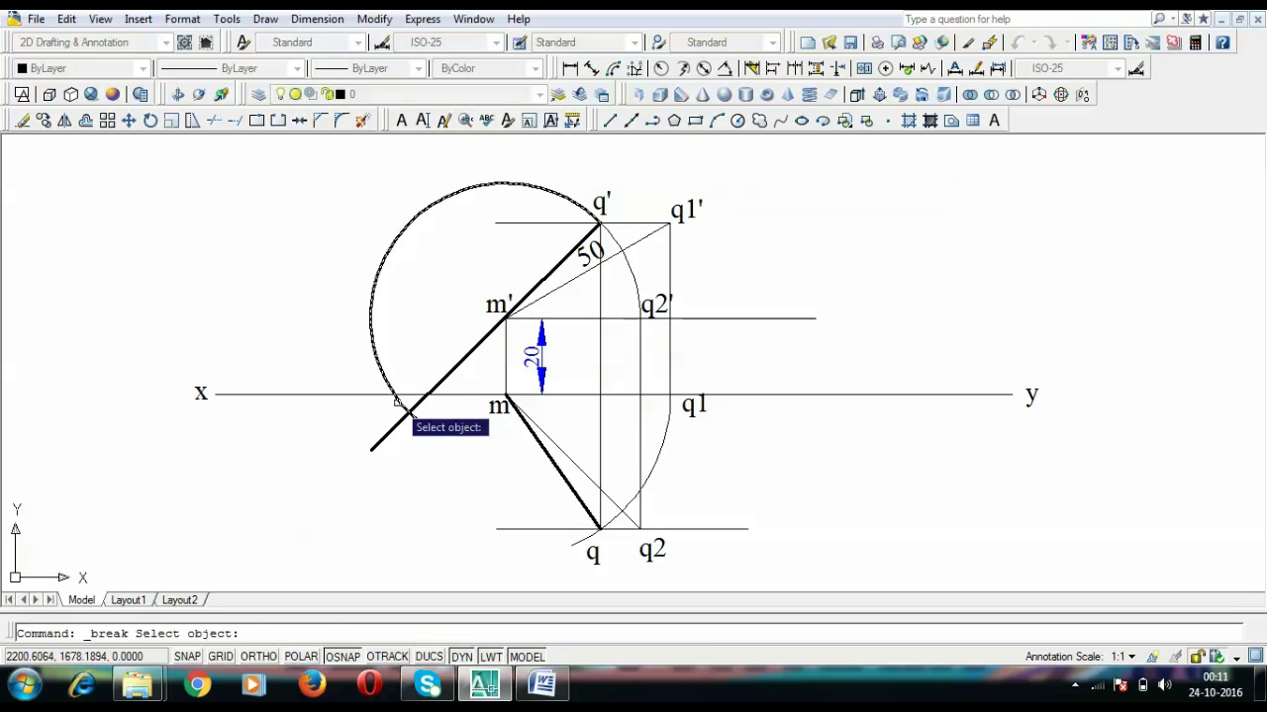
click(397, 402)
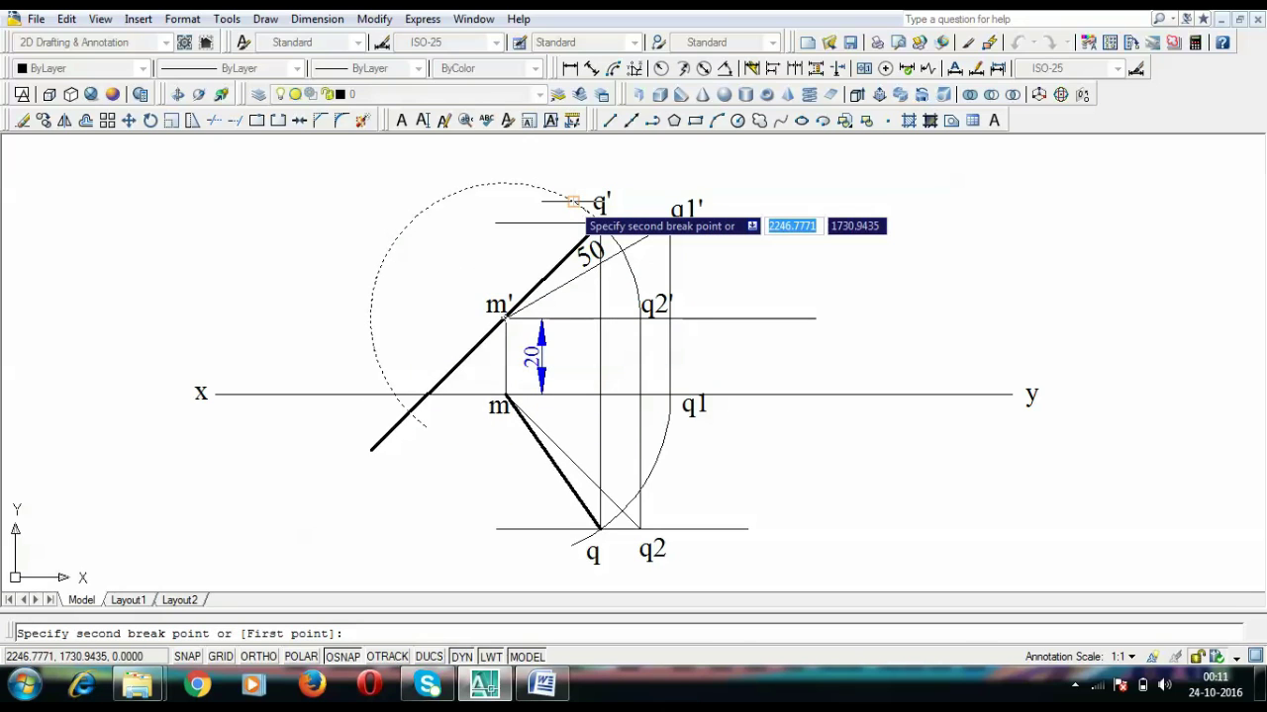
click(570, 204)
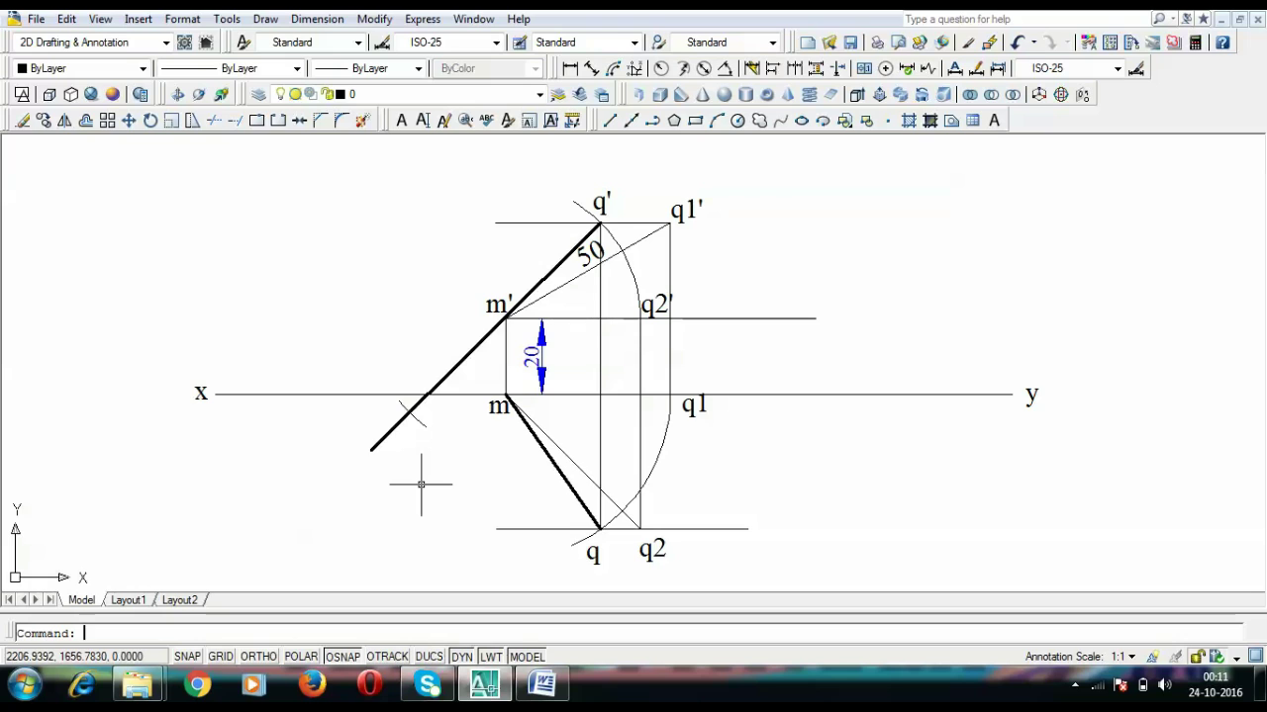
Paste a copy of the q1' label below the short arc's crossing with the extended line and change its text to p'
text(q1')
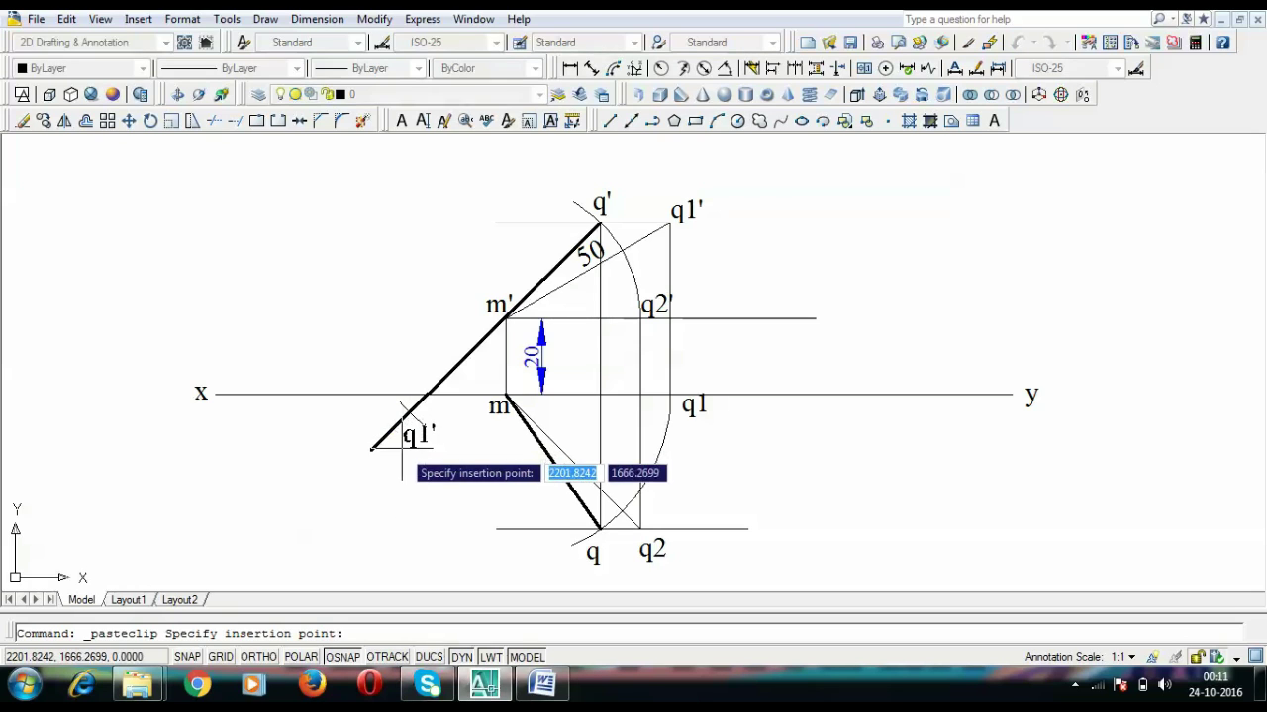
click(404, 445)
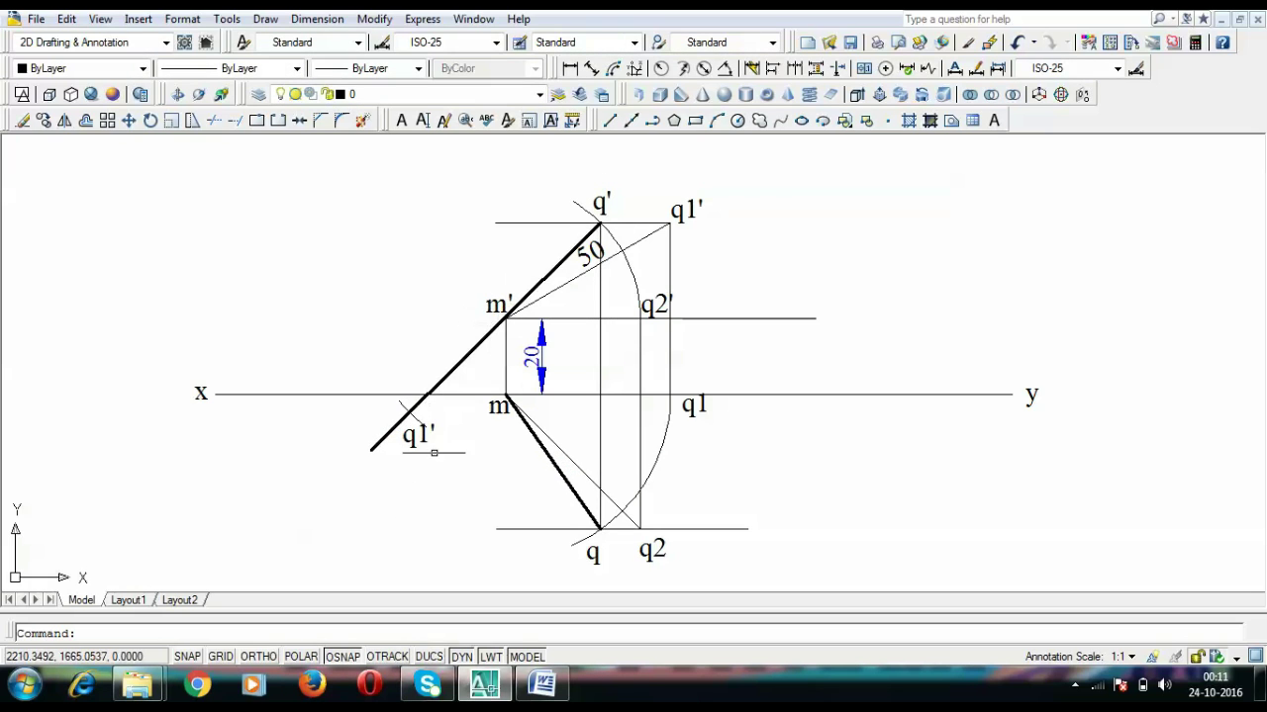
click(404, 441)
click(406, 440)
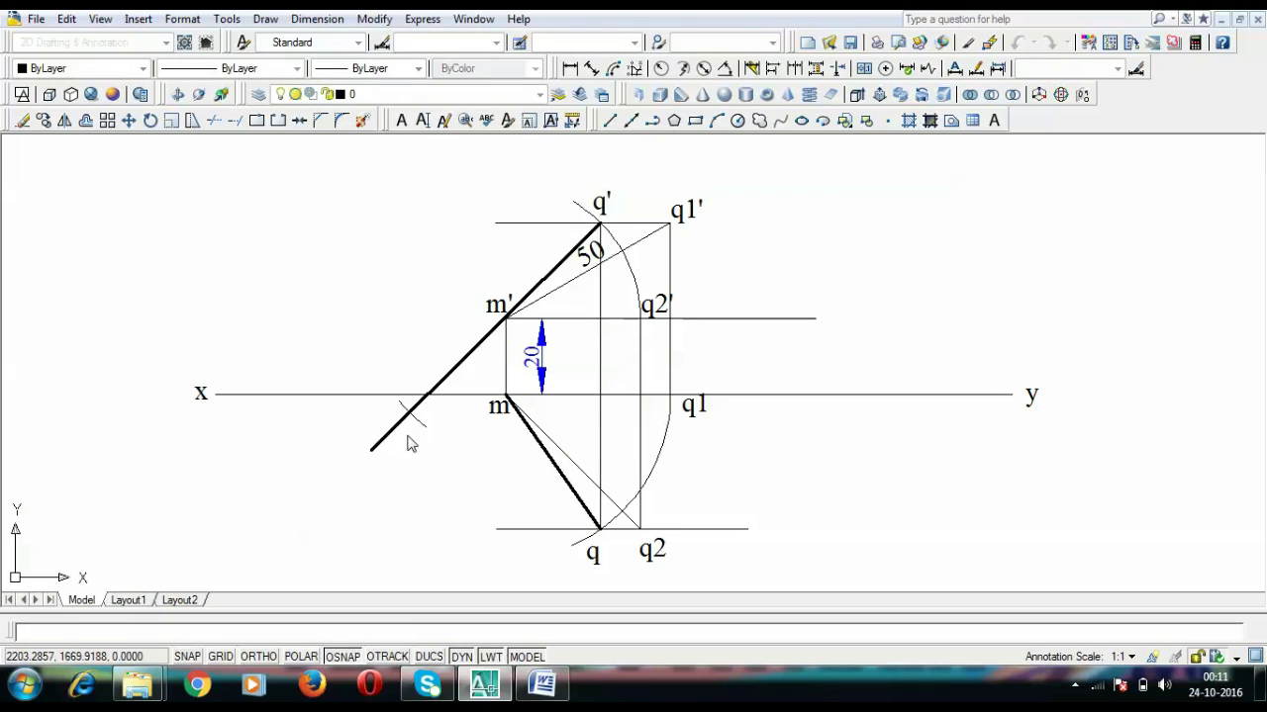
double_click(409, 442)
key(ctrl+c)
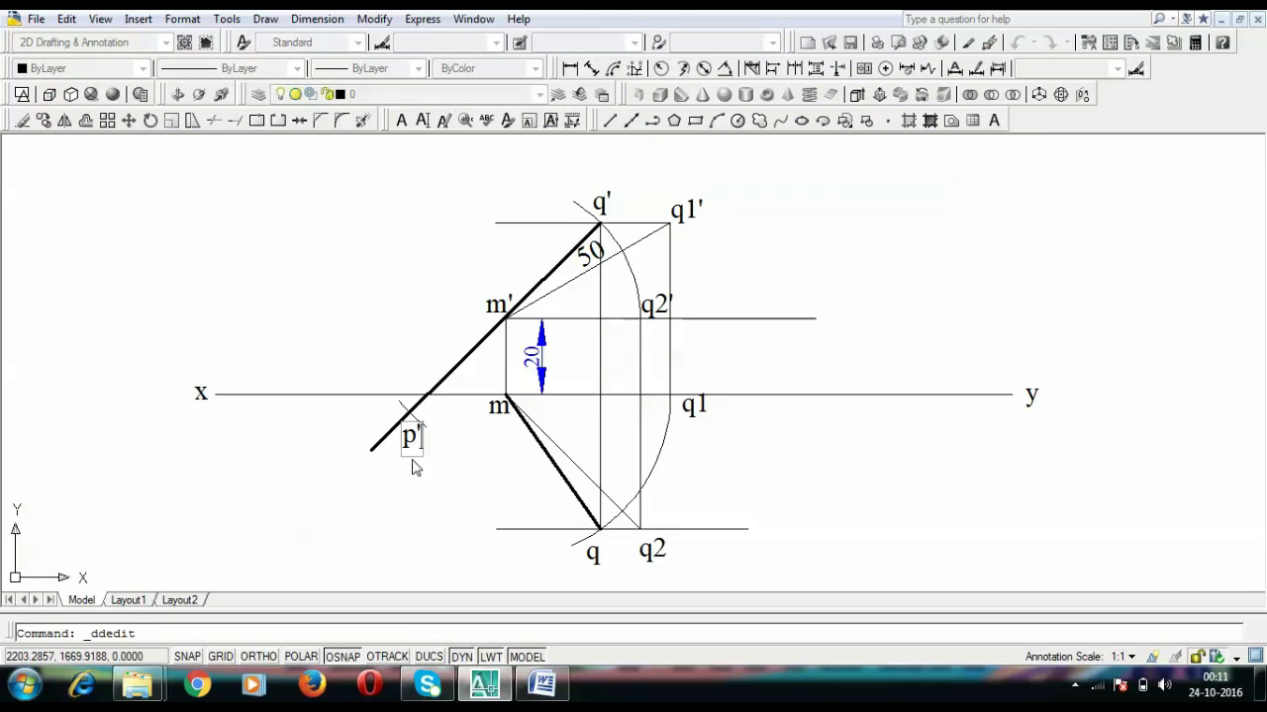
key(Return)
key(Return)
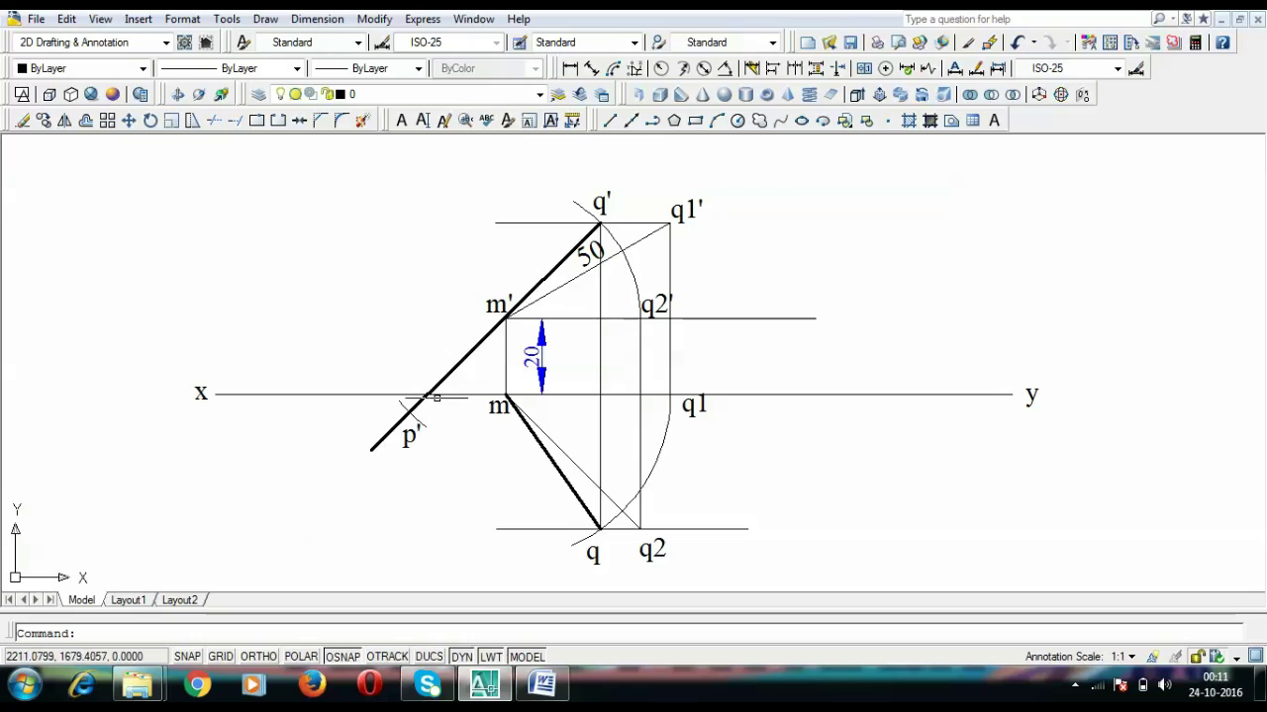
Trim off the part of the extended thick line that projects beyond the short arc at p'
click(442, 381)
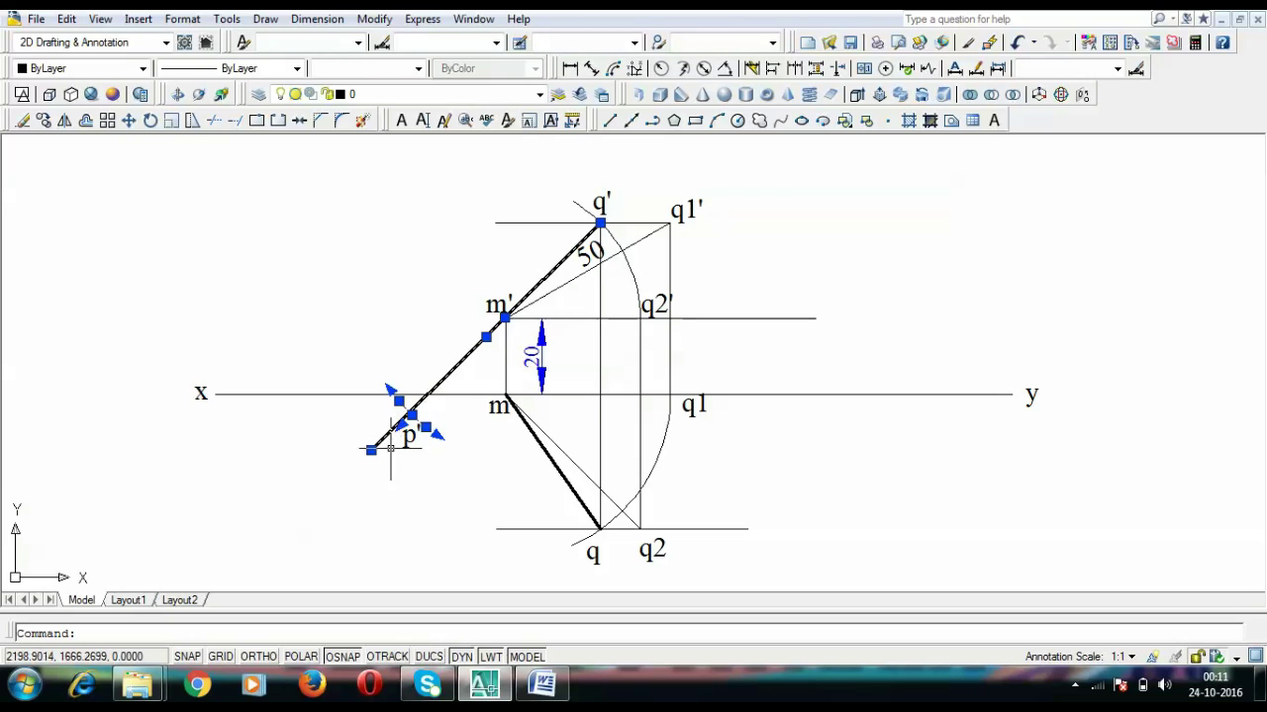
click(214, 120)
click(381, 440)
key(Return)
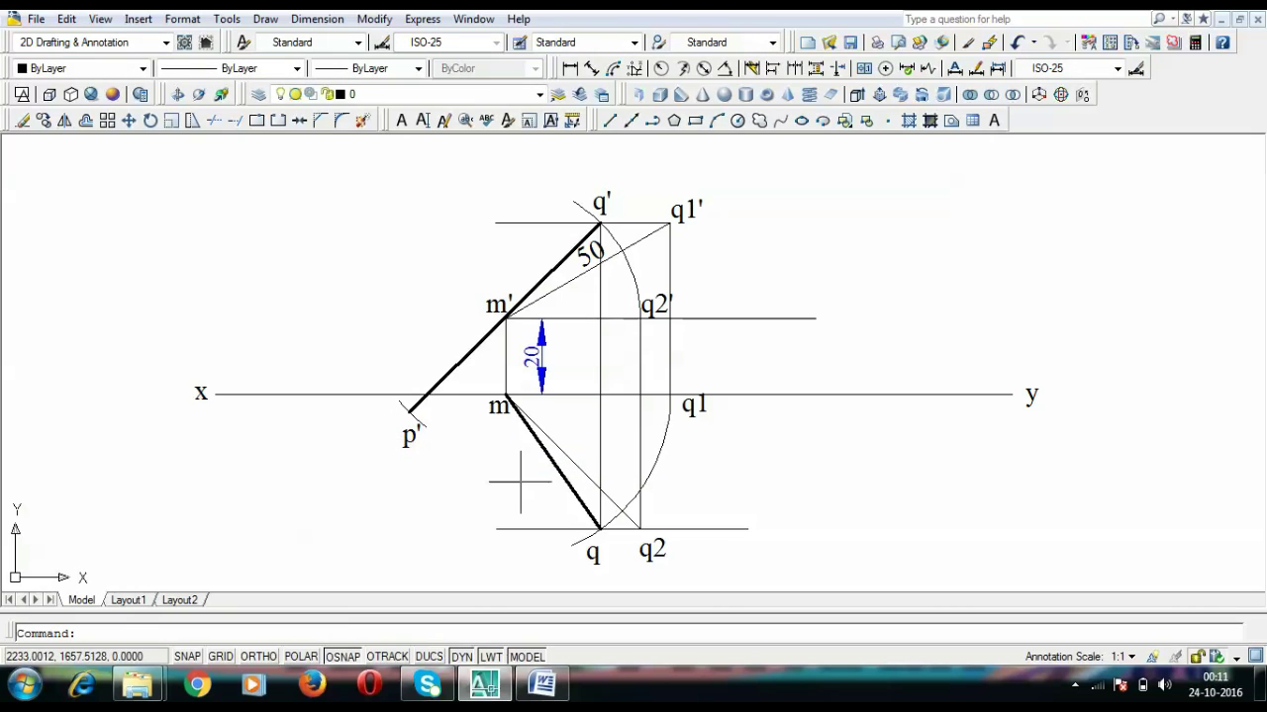
Stretch the thick line mq from its end m along its own direction by about 45 mm, to above xy
click(561, 469)
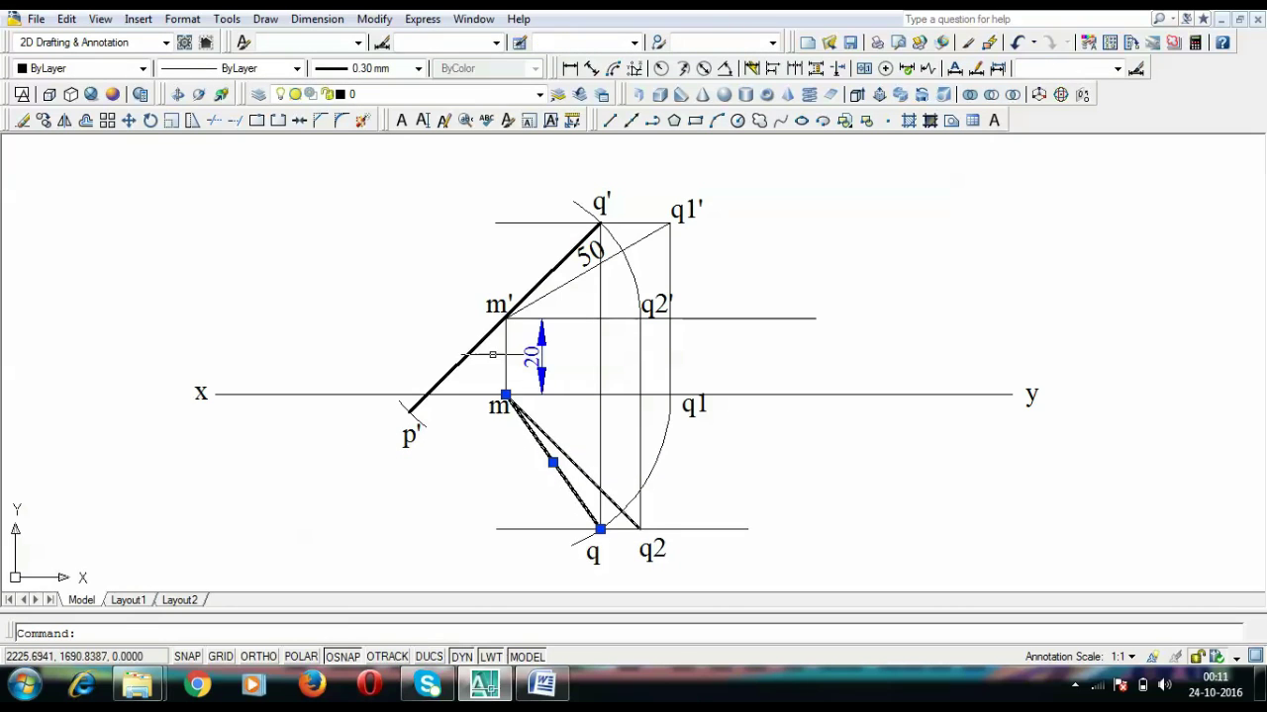
click(504, 394)
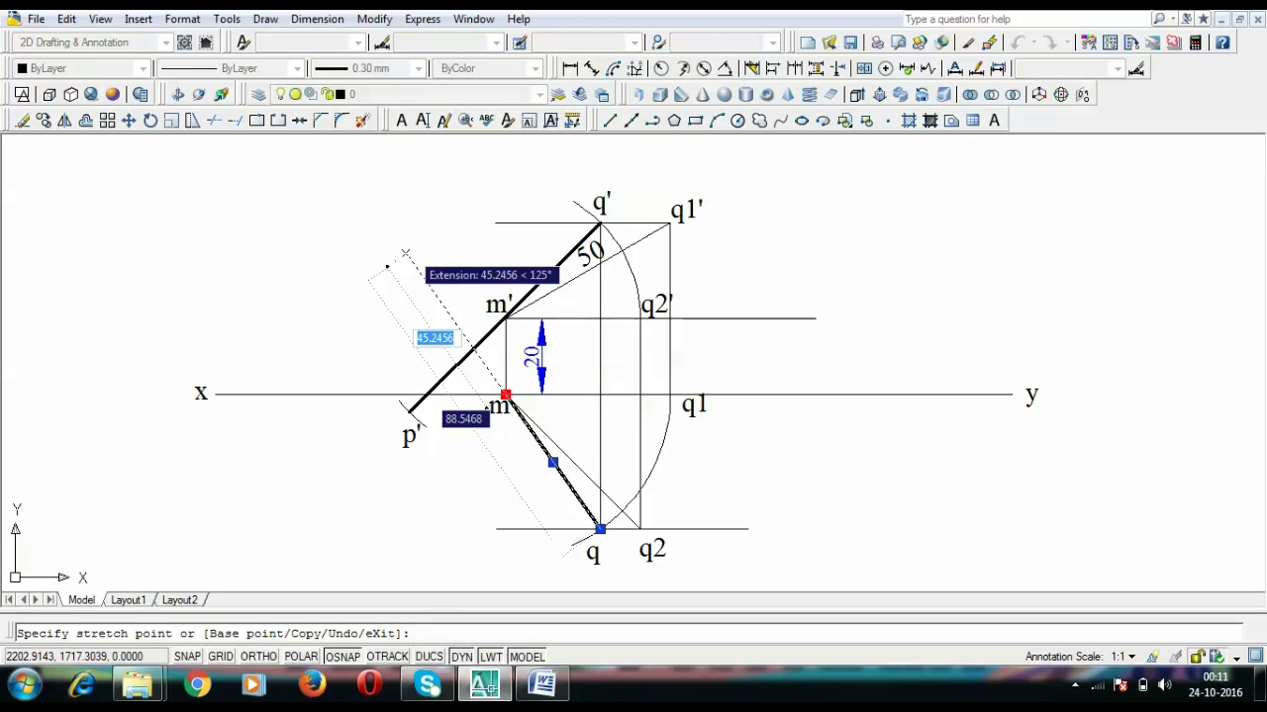
click(410, 254)
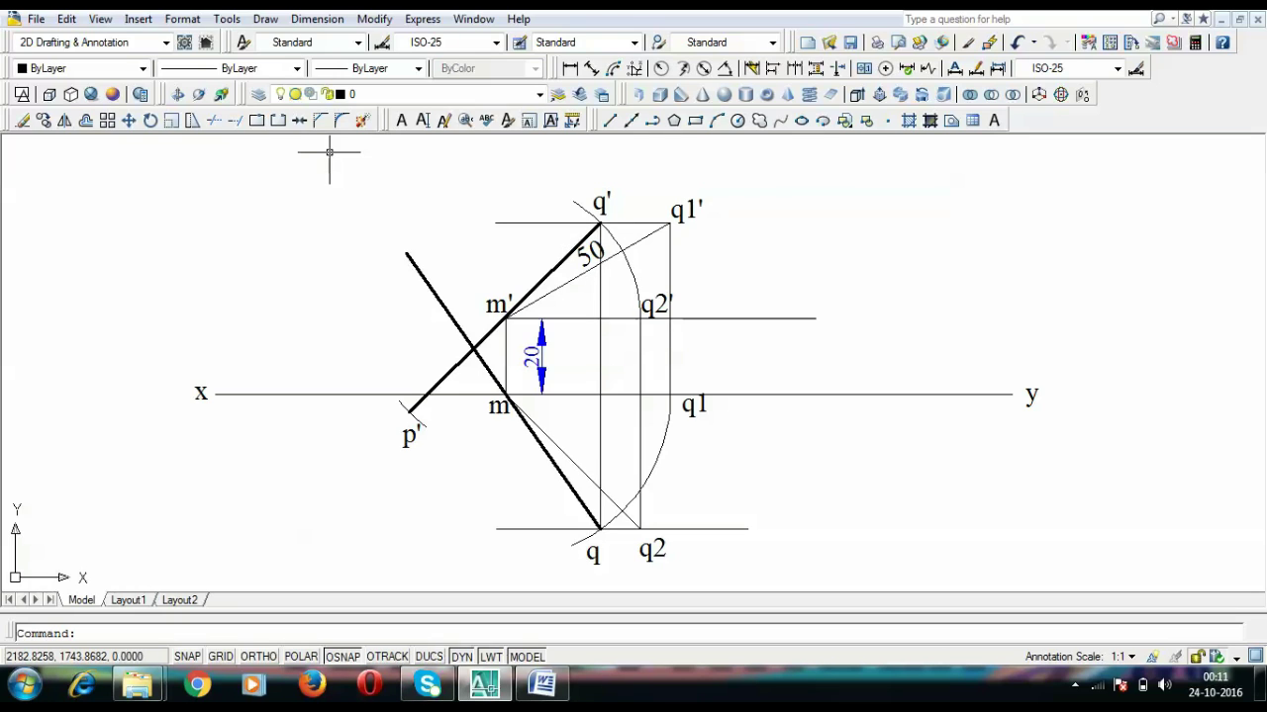
Draw an arc centred at m from q counterclockwise until it crosses the upper end of the extended thick line
text(arc)
key(Return)
text(c)
key(Return)
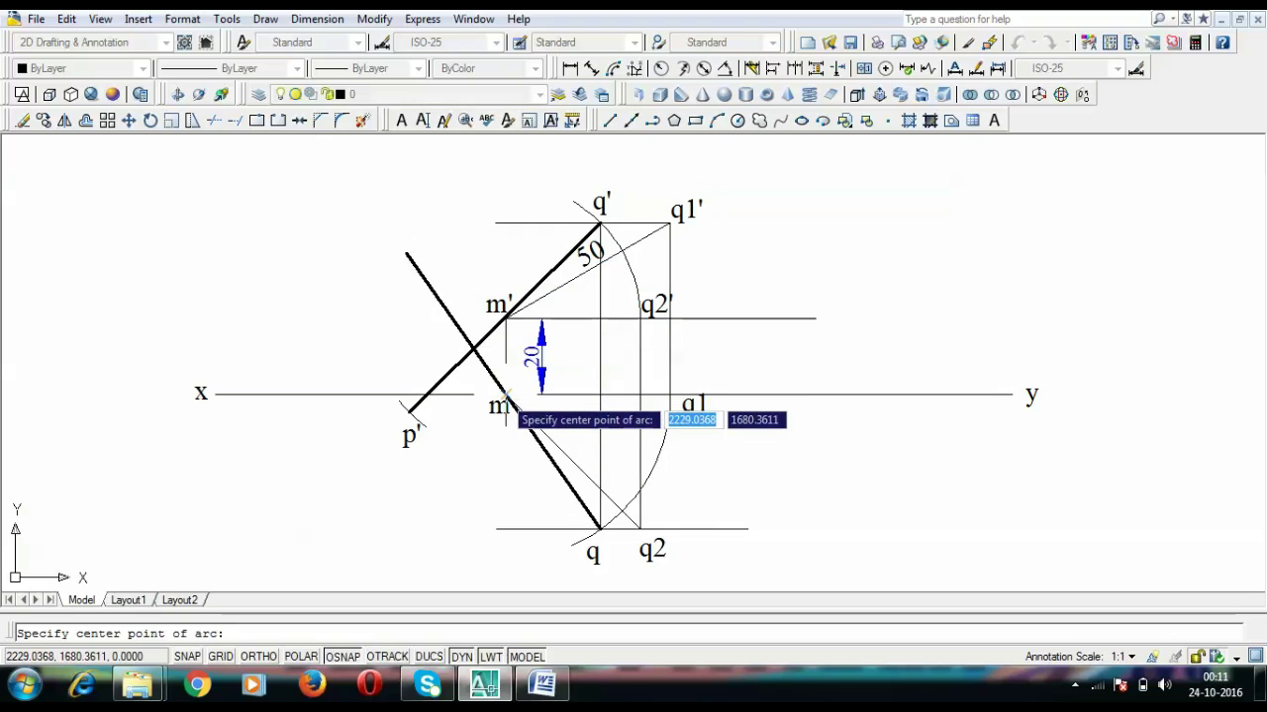
click(505, 401)
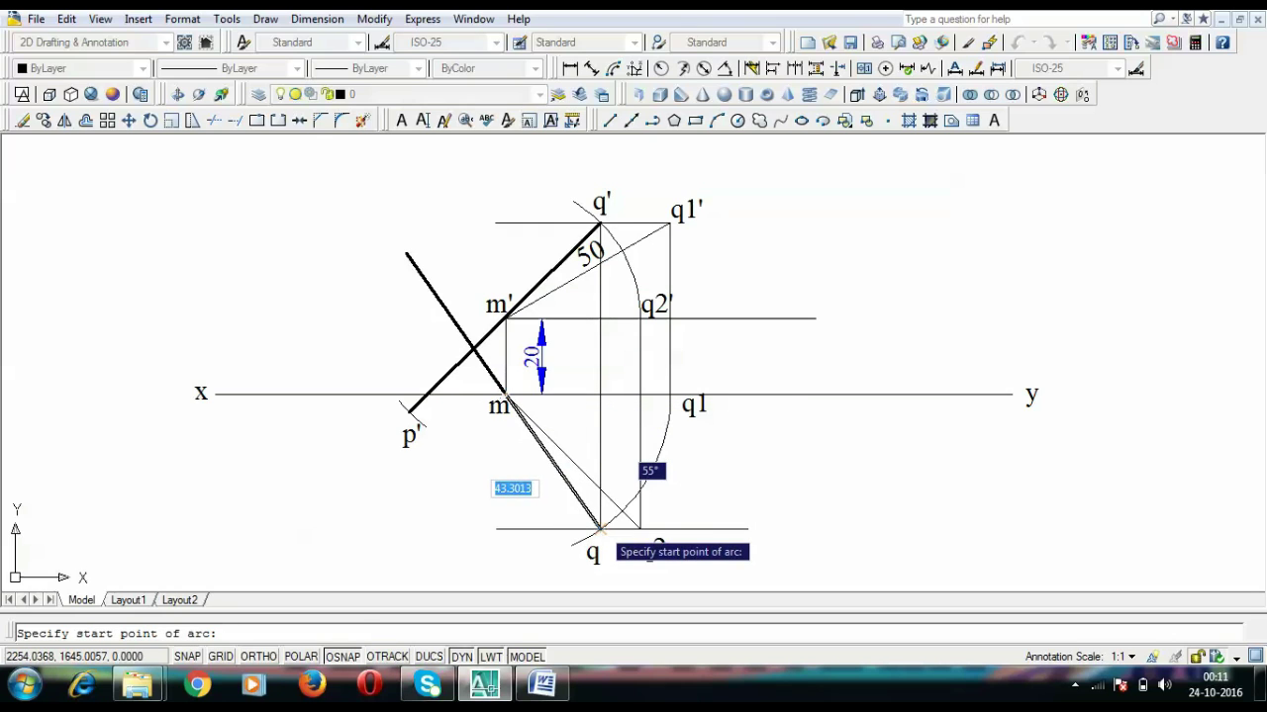
click(601, 524)
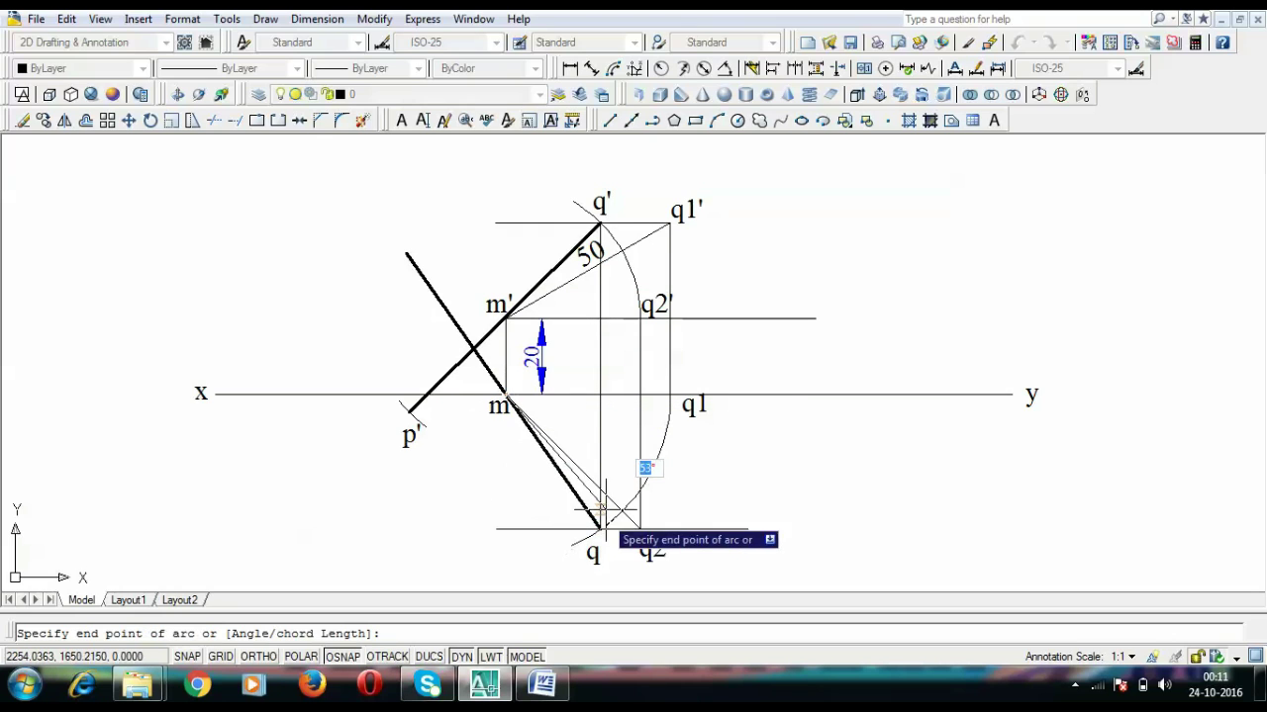
click(411, 257)
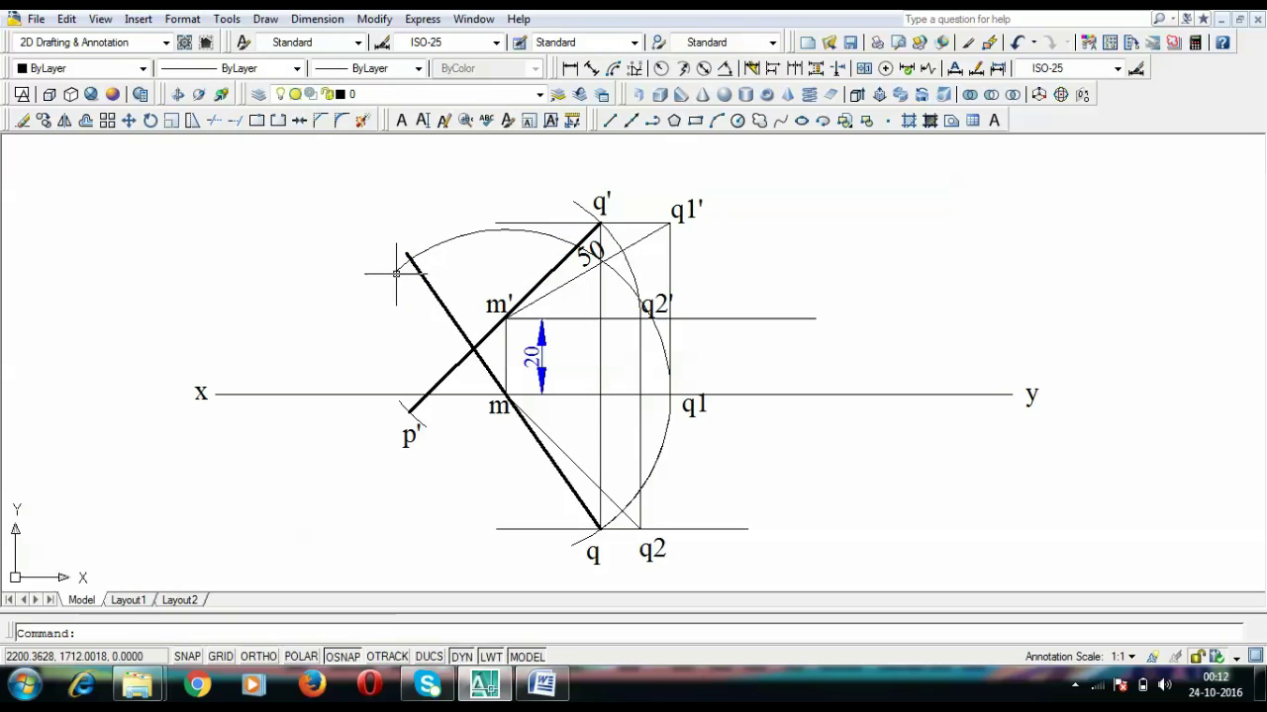
Break away the large arc centred at m so that only a short piece crossing the extended line's upper end remains
click(279, 120)
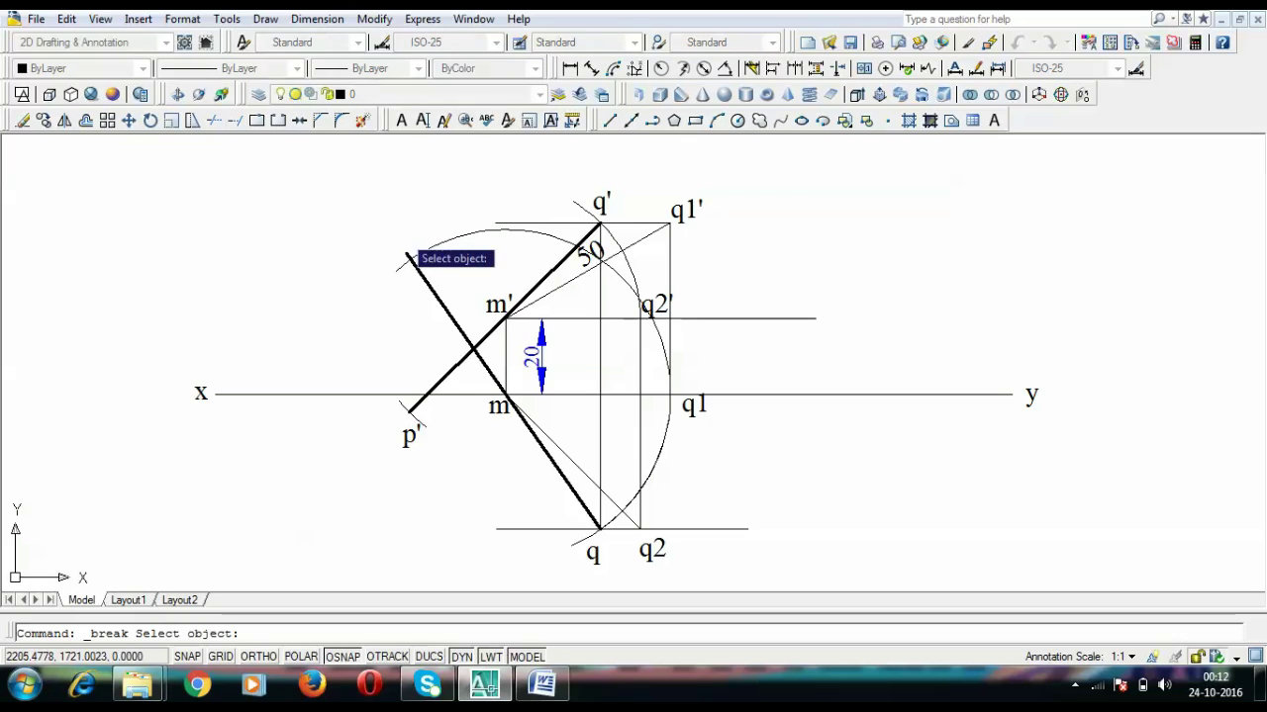
click(423, 252)
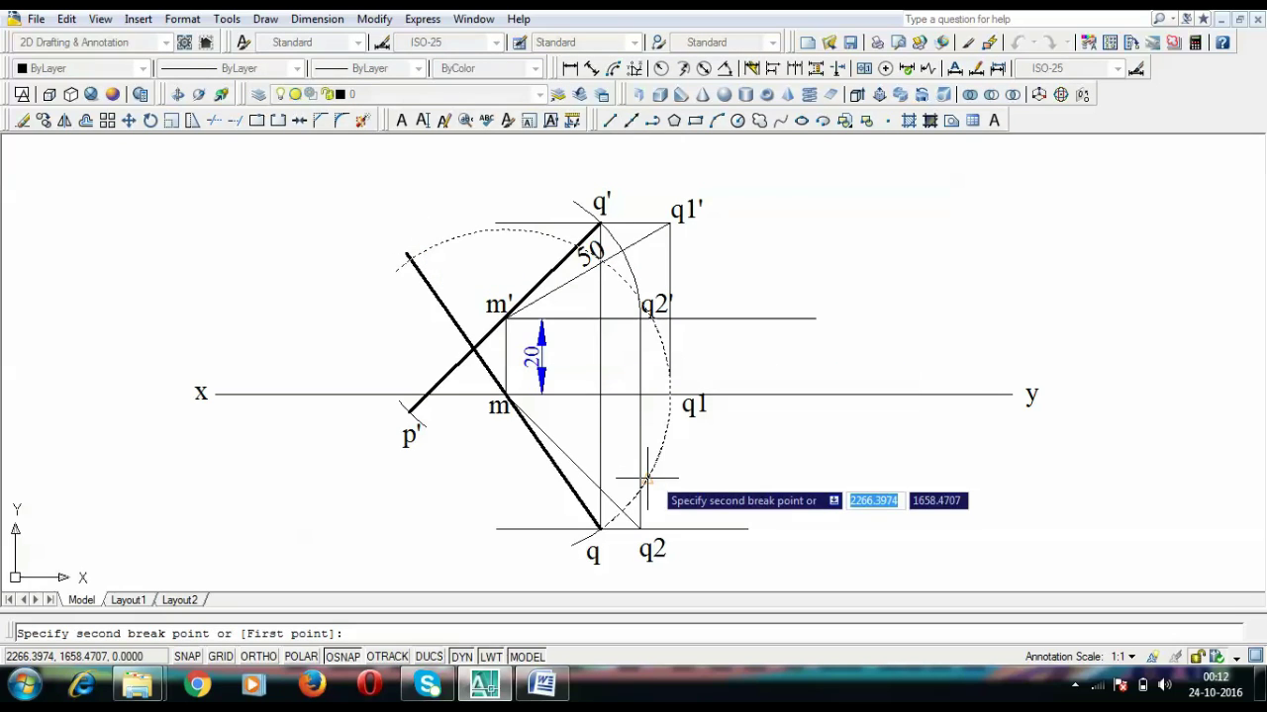
click(635, 495)
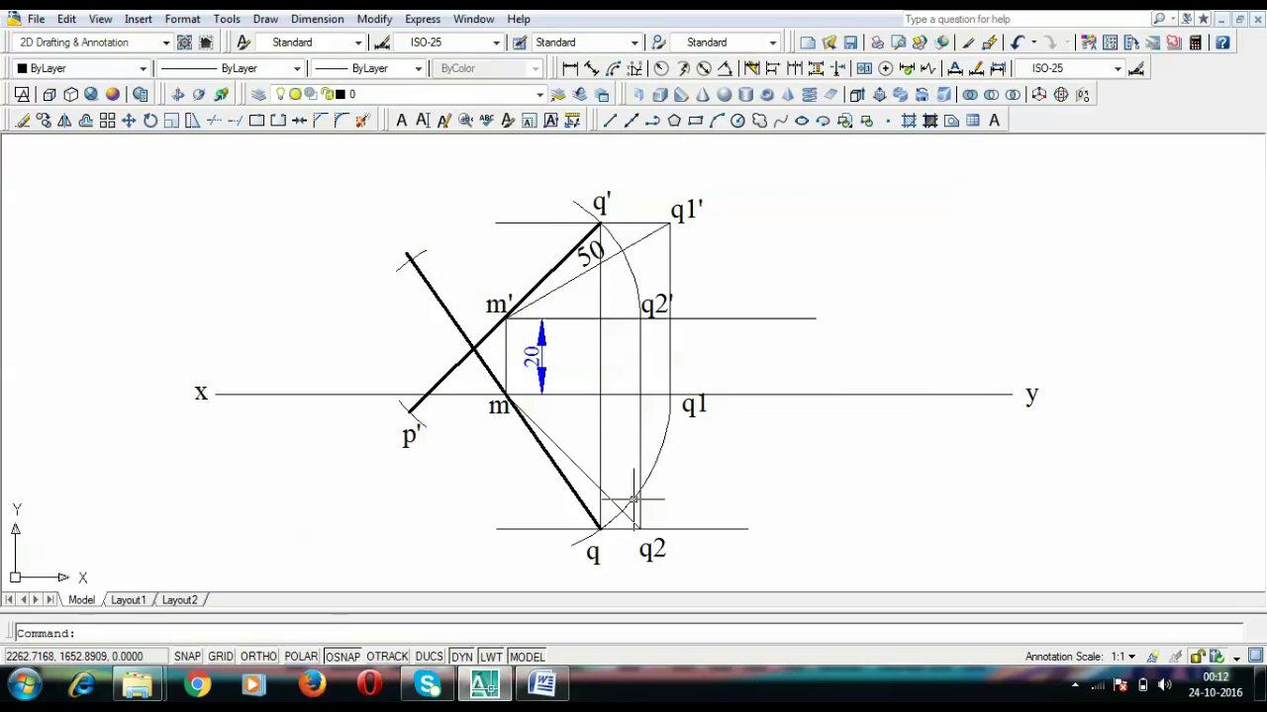
click(634, 497)
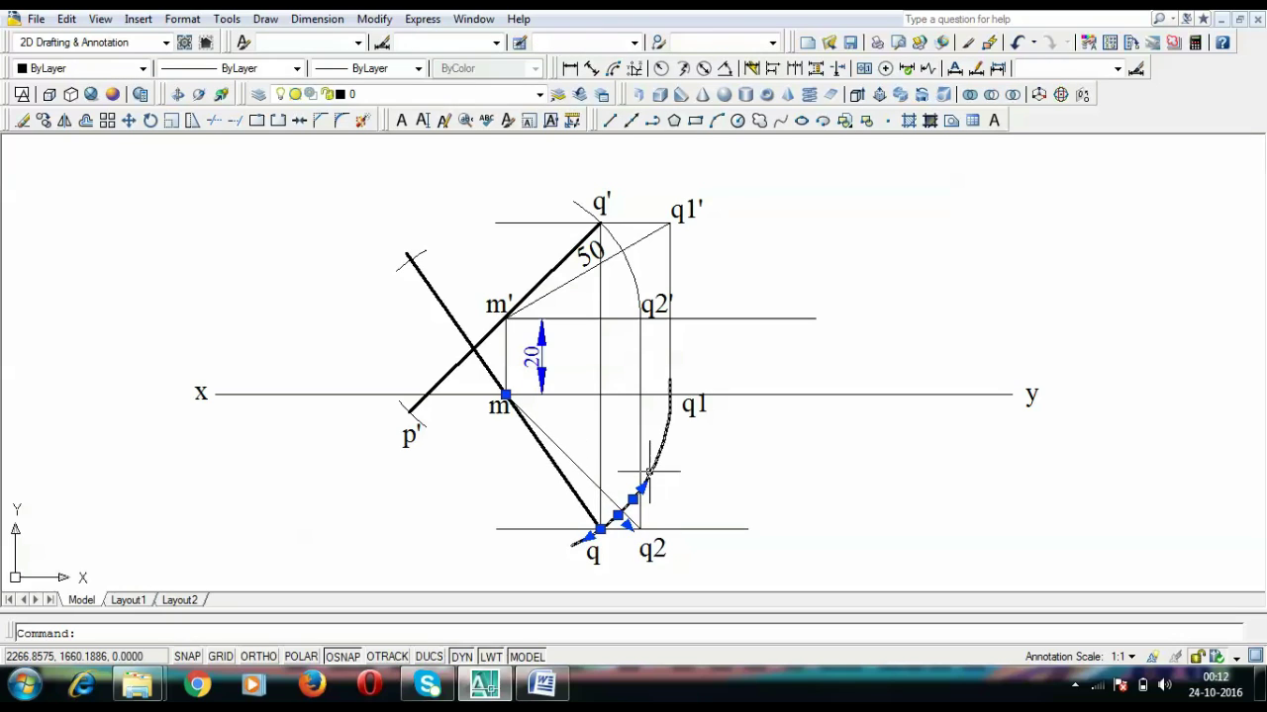
key(Escape)
Trim off the part of the thick line through m that projects beyond the short upper arc
scroll(409, 262, up, 3)
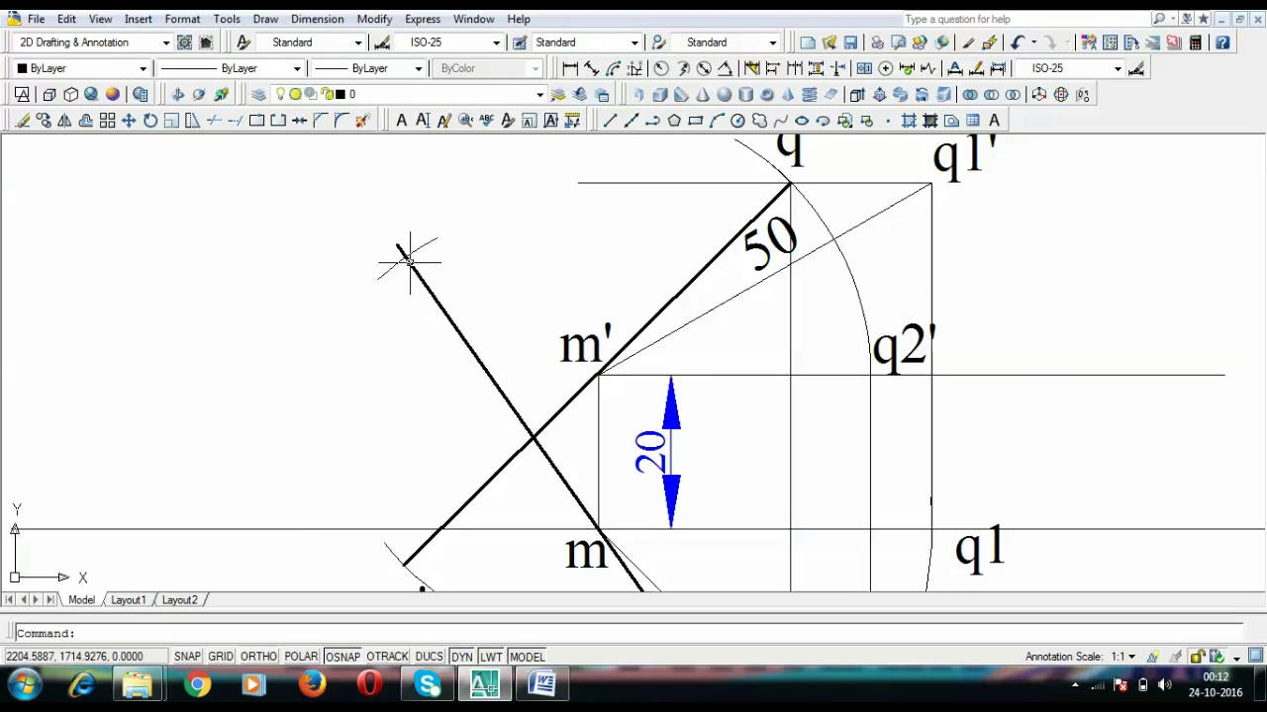
click(398, 250)
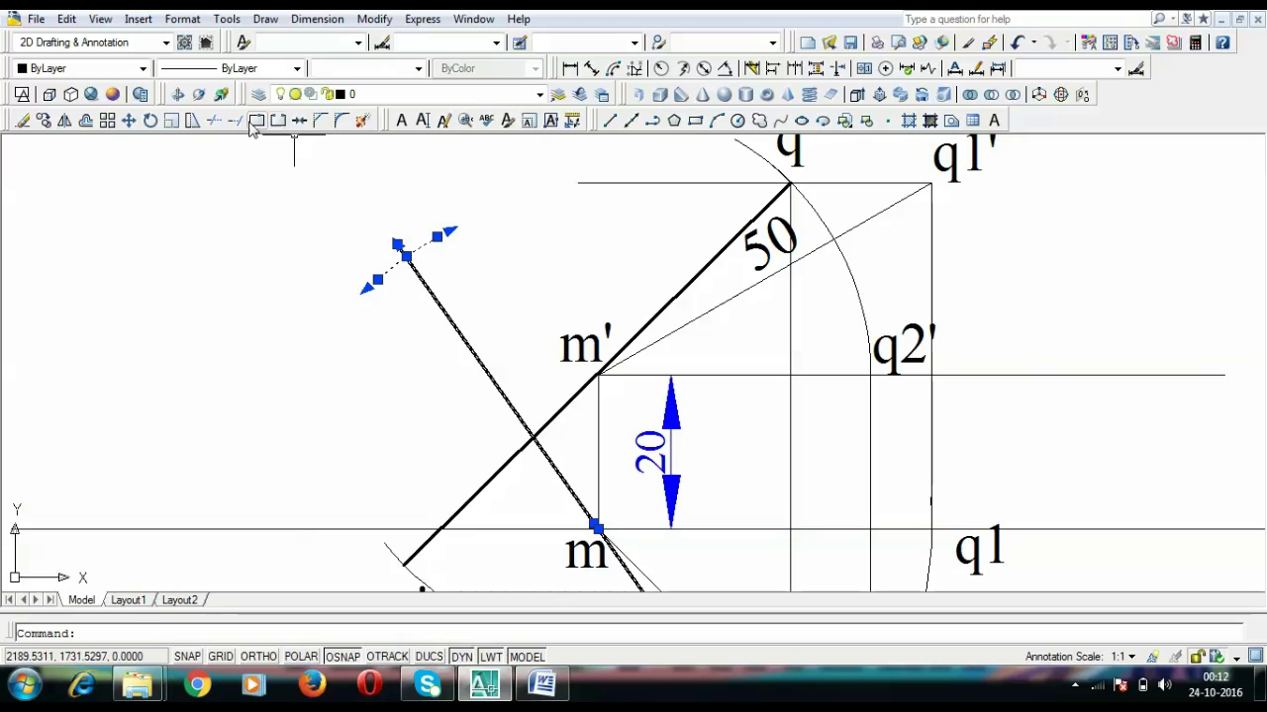
click(214, 119)
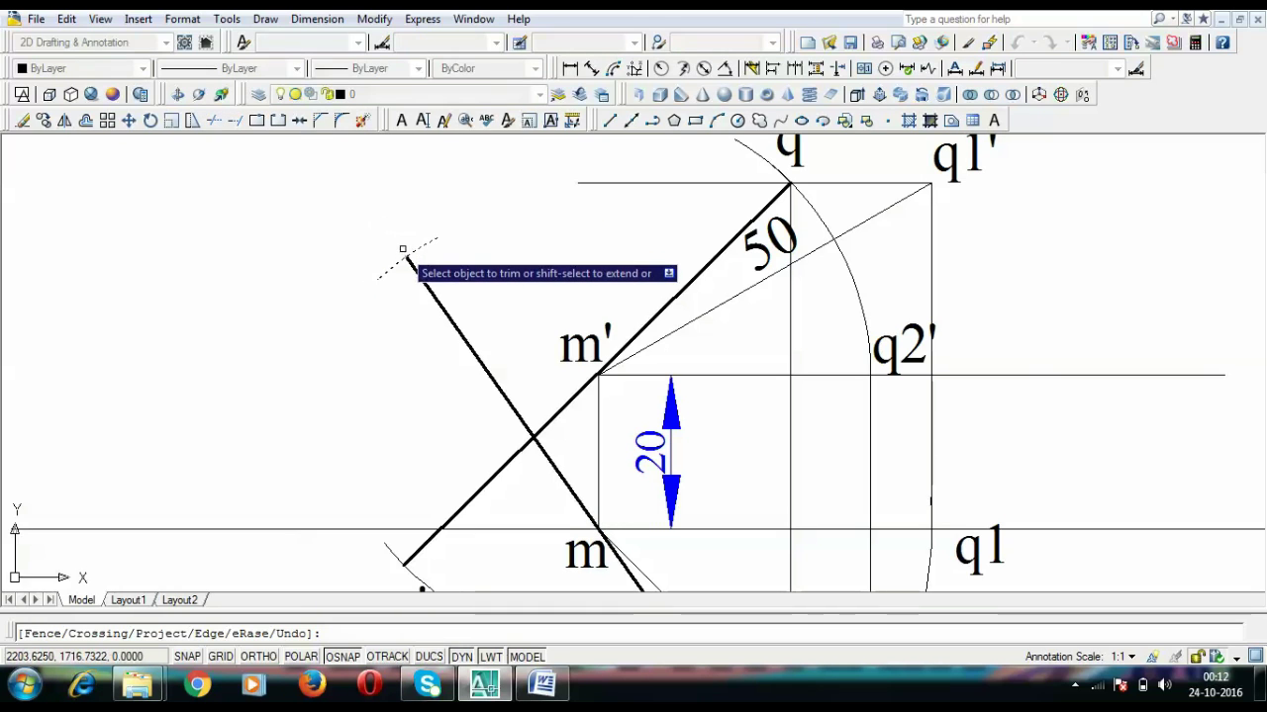
key(Escape)
Paste a copy of the q1' label above the upper end of the thick line through m and change its text to p
scroll(435, 290, down, 2)
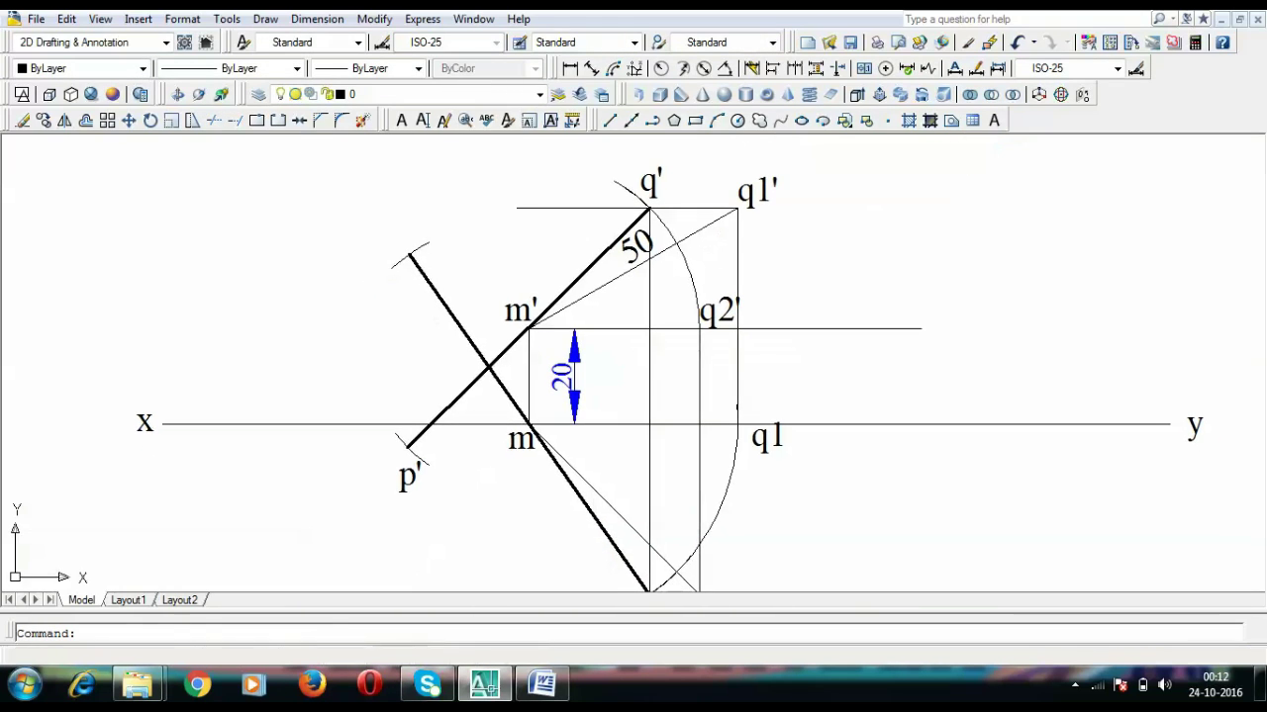
key(ctrl+v)
click(400, 229)
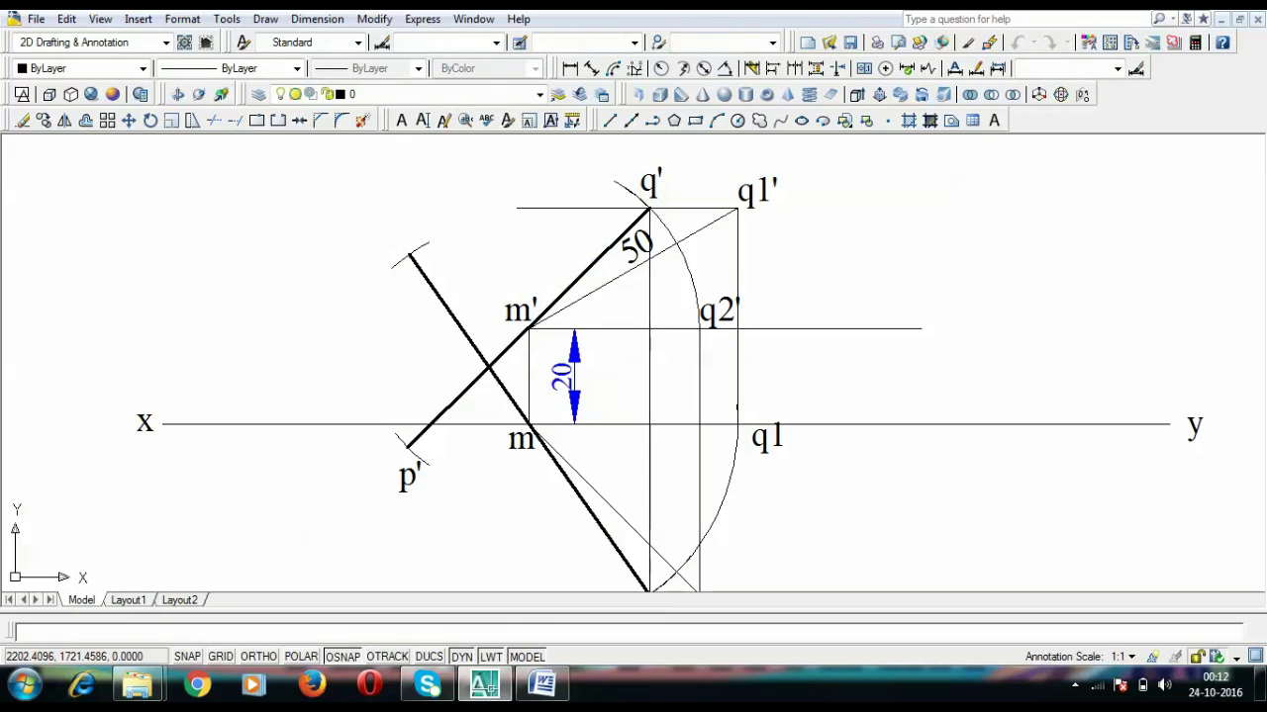
double_click(406, 230)
key(ctrl+c)
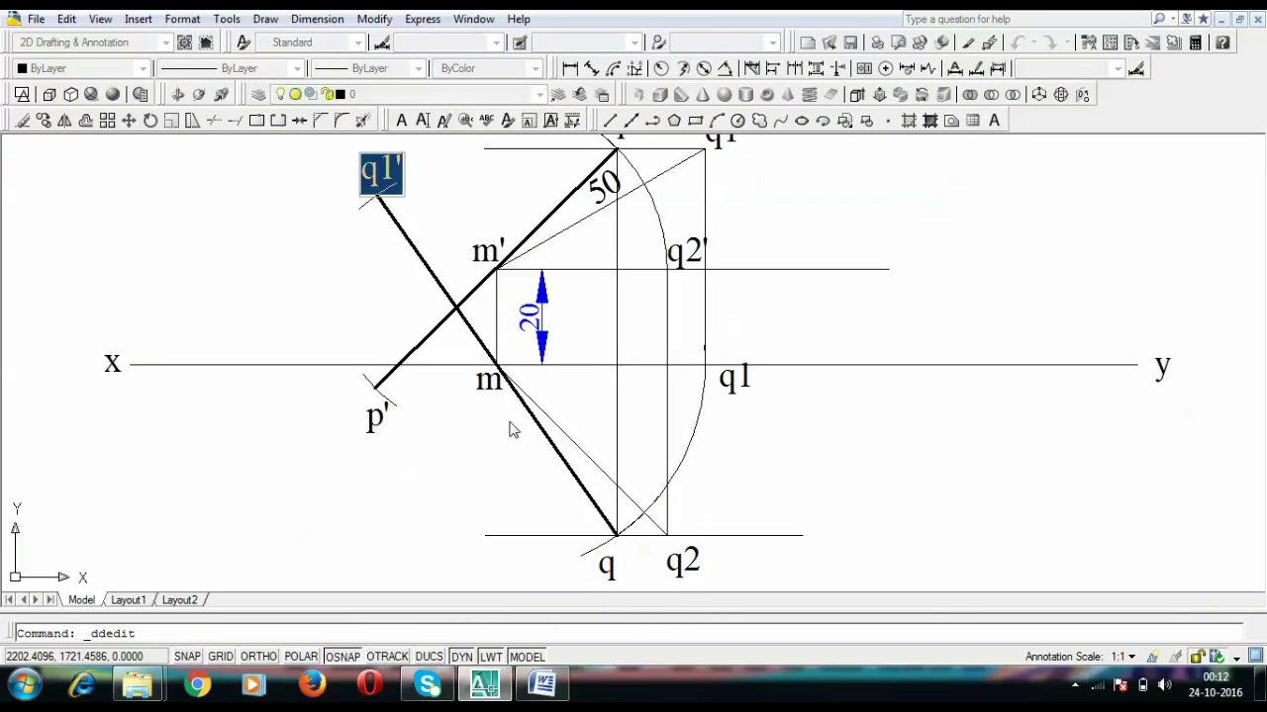
text(p)
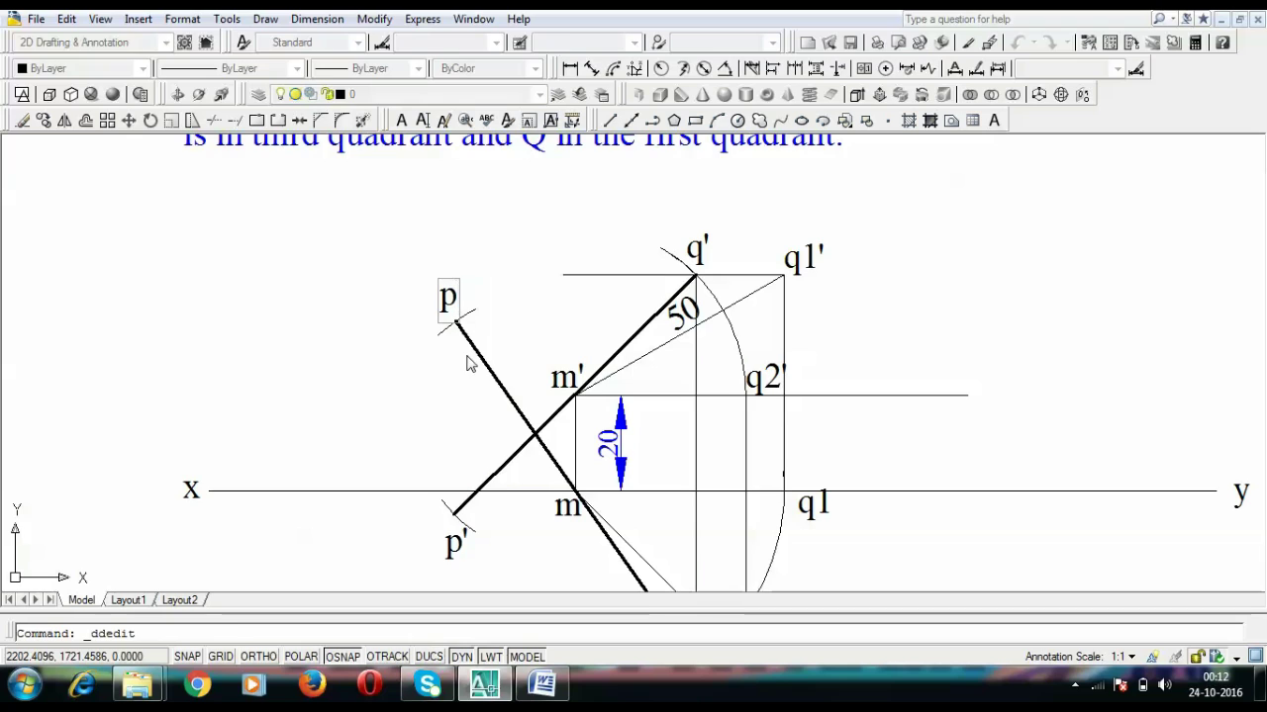
key(Return)
key(Return)
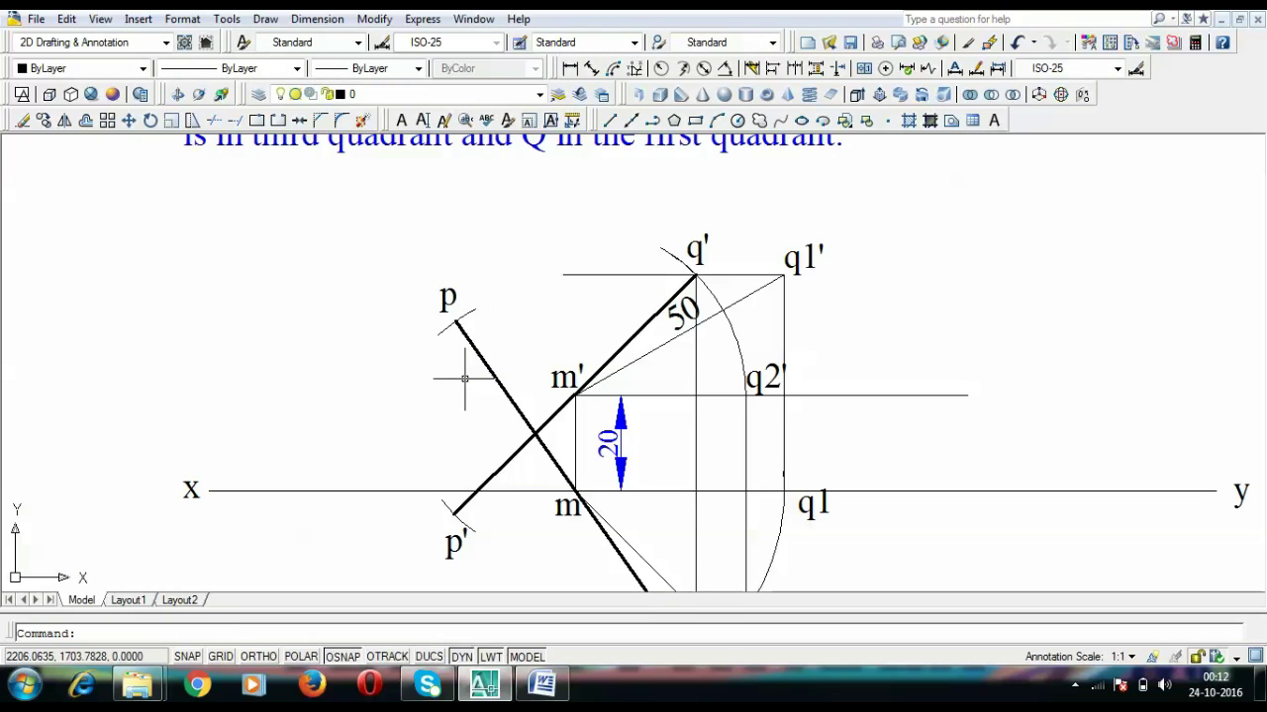
Paste another label copy near p and change its text to "TV of point P"
middle_drag(465, 378, 436, 329)
key(ctrl+v)
click(367, 229)
double_click(368, 231)
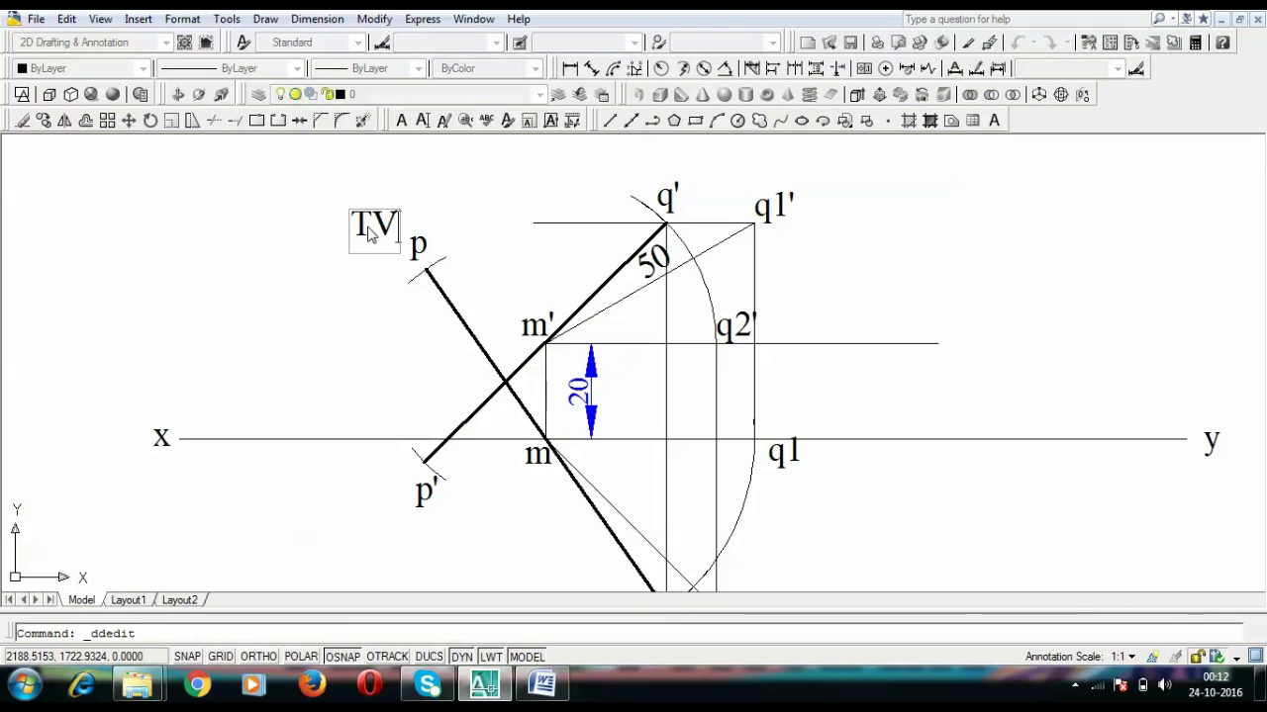
text(TV of point P)
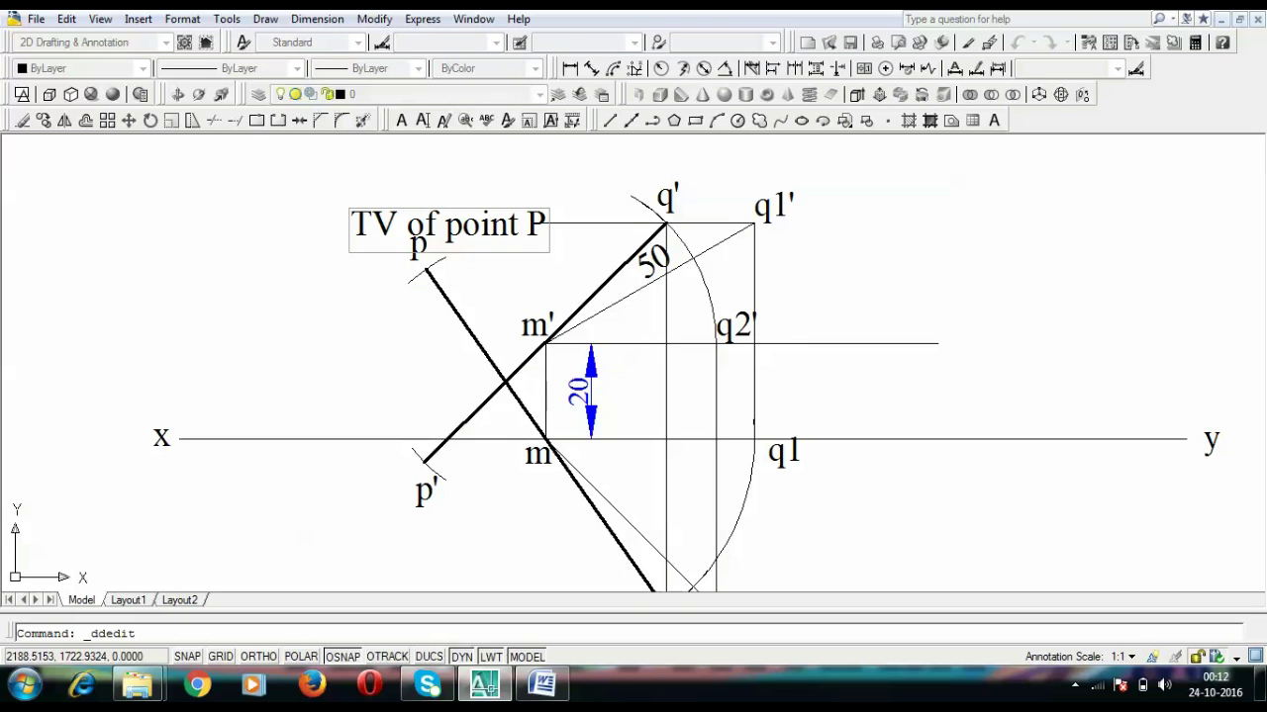
key(Return)
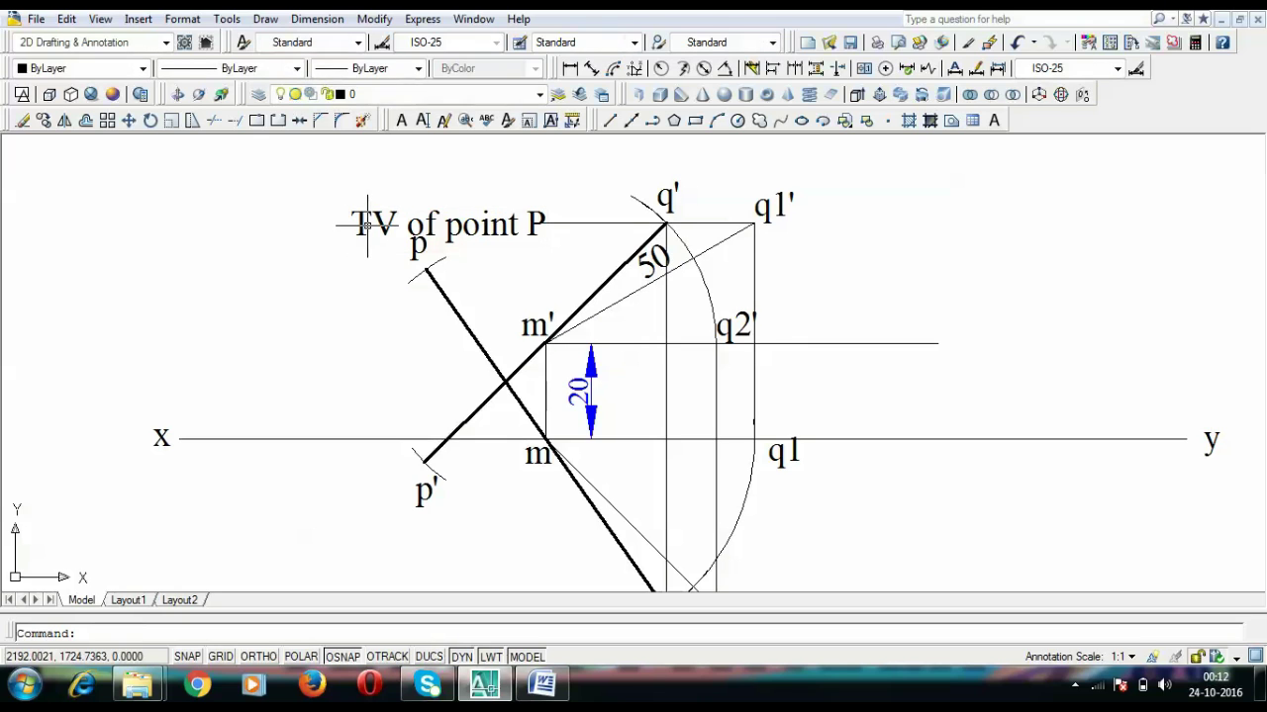
Cut the "TV of point P" label and paste it to the upper left of p, clear of the drawing
click(400, 227)
click(346, 247)
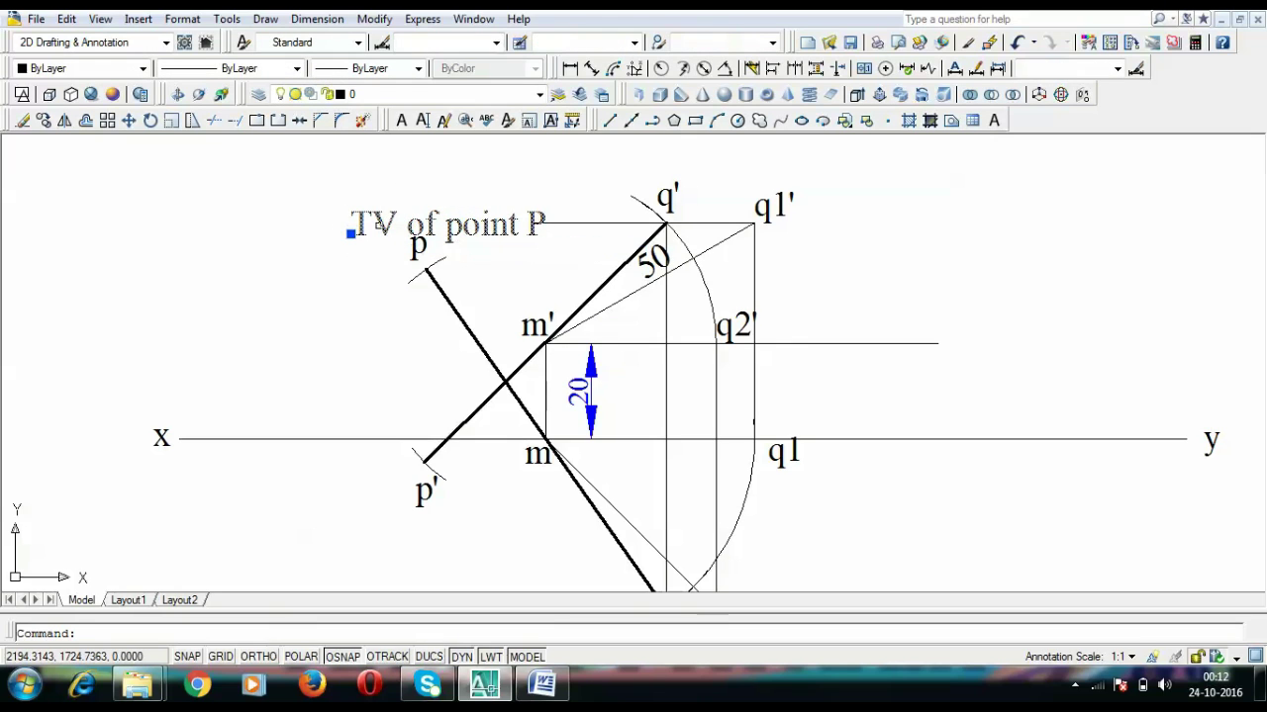
key(ctrl+x)
key(ctrl+v)
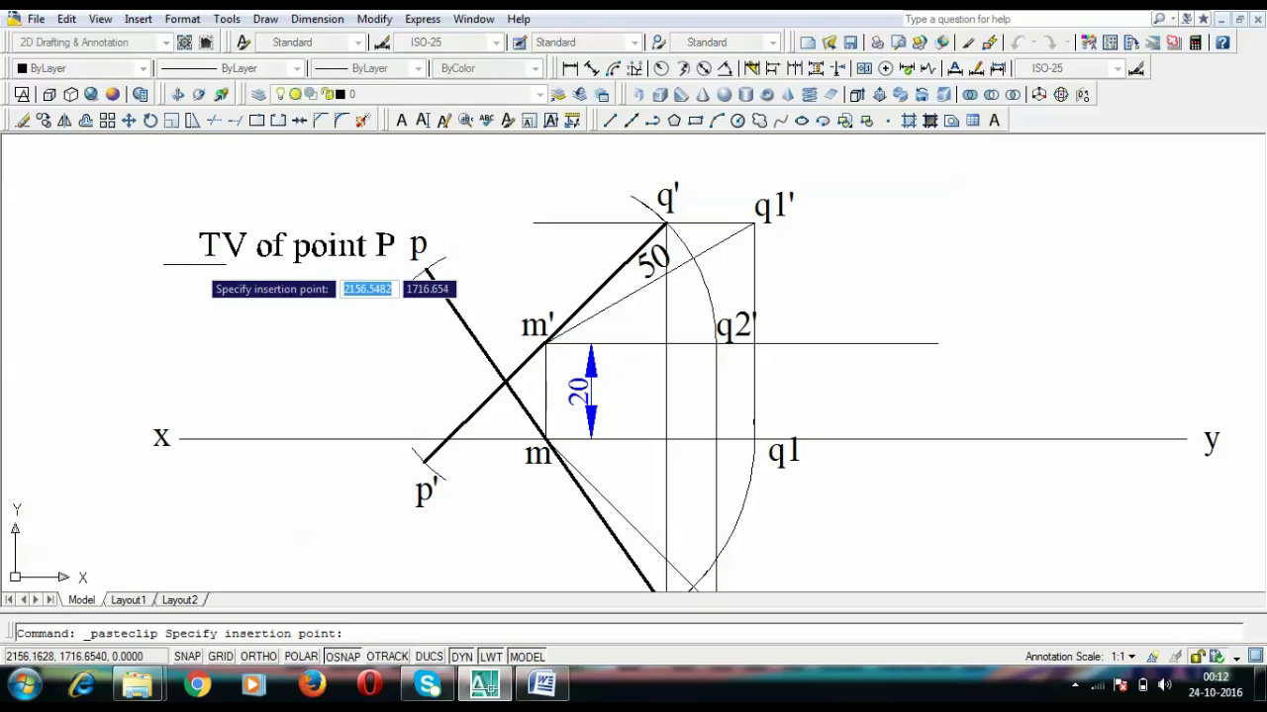
click(195, 232)
Paste a copy of the "TV of point P" label to the lower left of p' and change it to "FV of point P"
key(ctrl+v)
click(206, 550)
double_click(218, 537)
click(225, 535)
text(F)
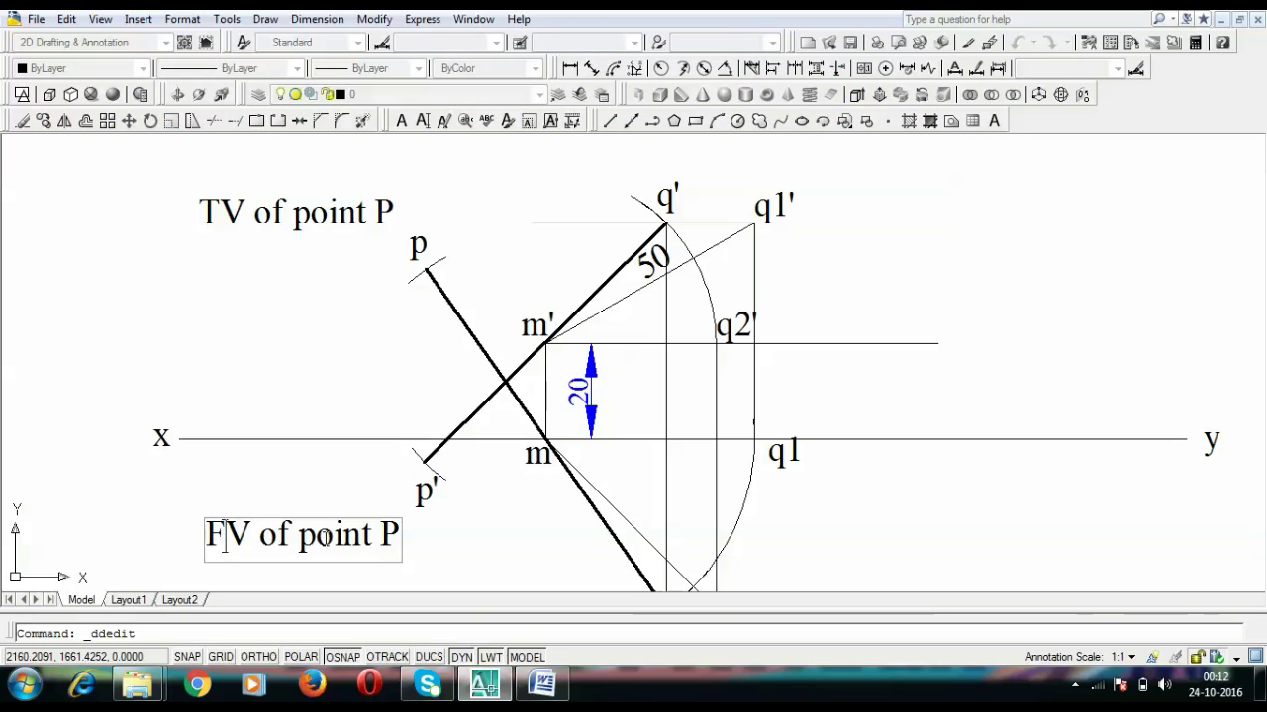
click(457, 582)
middle_drag(475, 539, 479, 515)
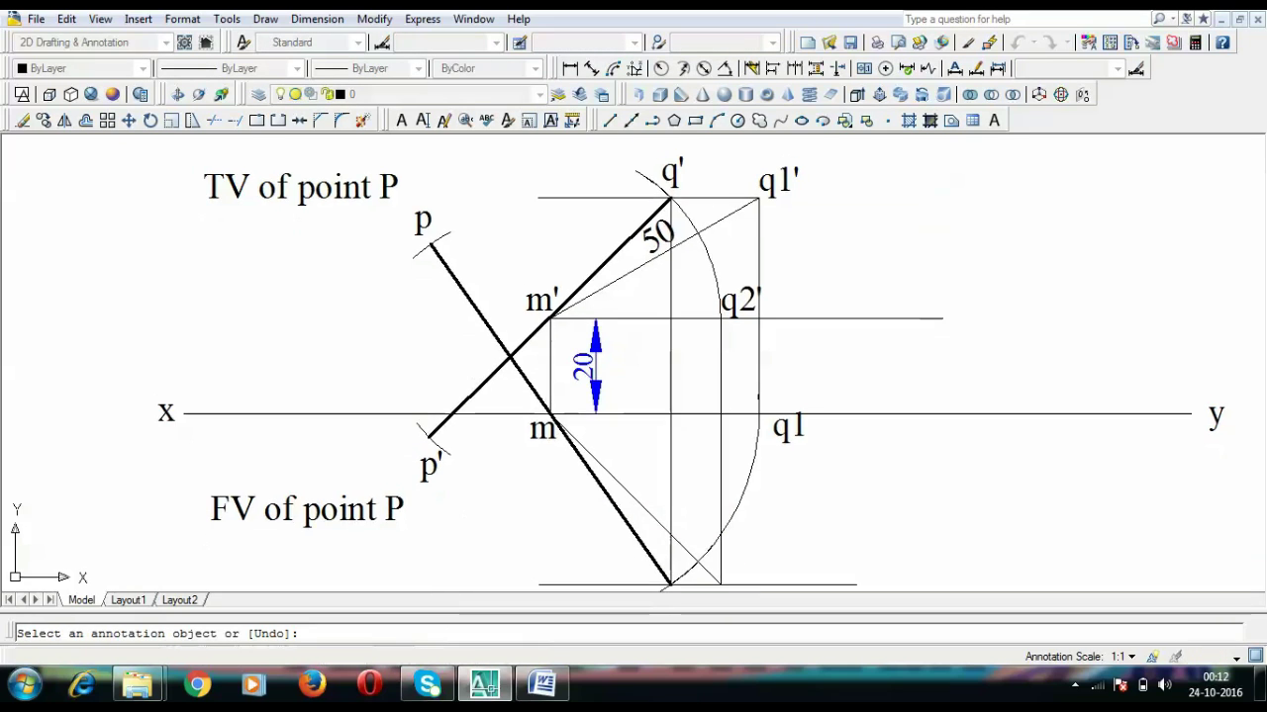
Switch to the Word notes and compare the TV/FV relation for point P in the III quadrant with the drawing
click(542, 685)
scroll(851, 495, down, 2)
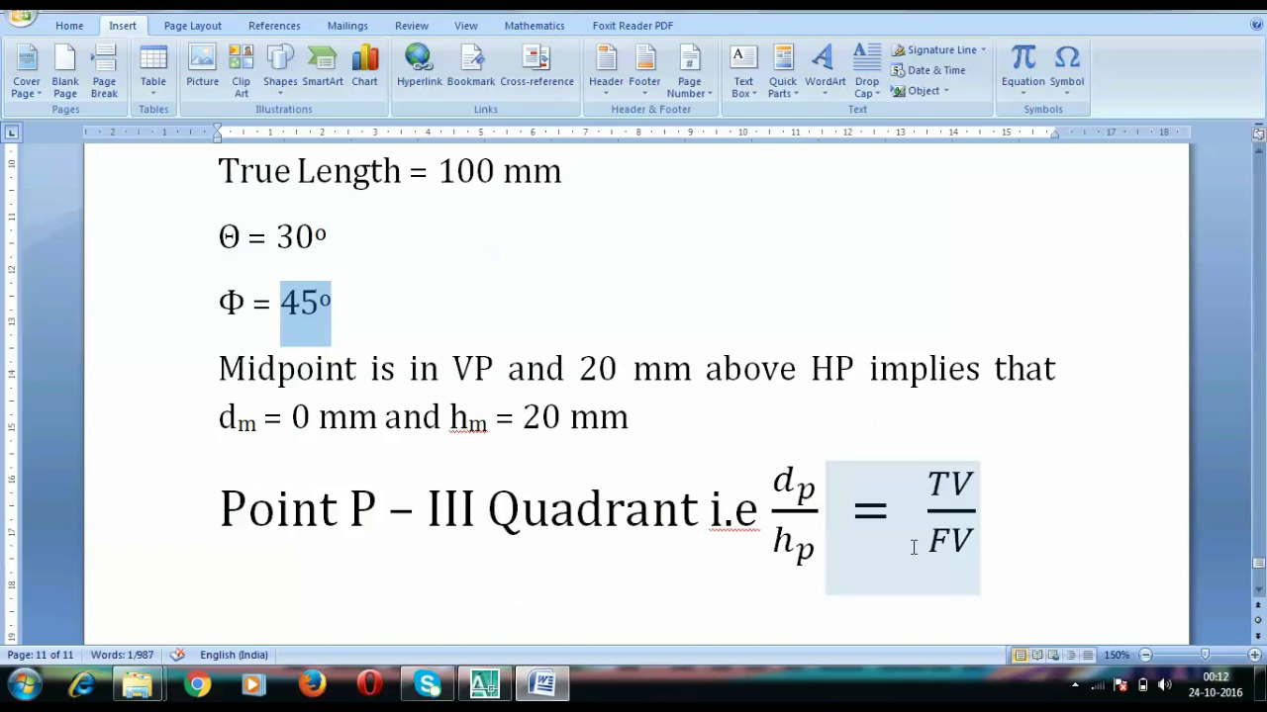
double_click(939, 475)
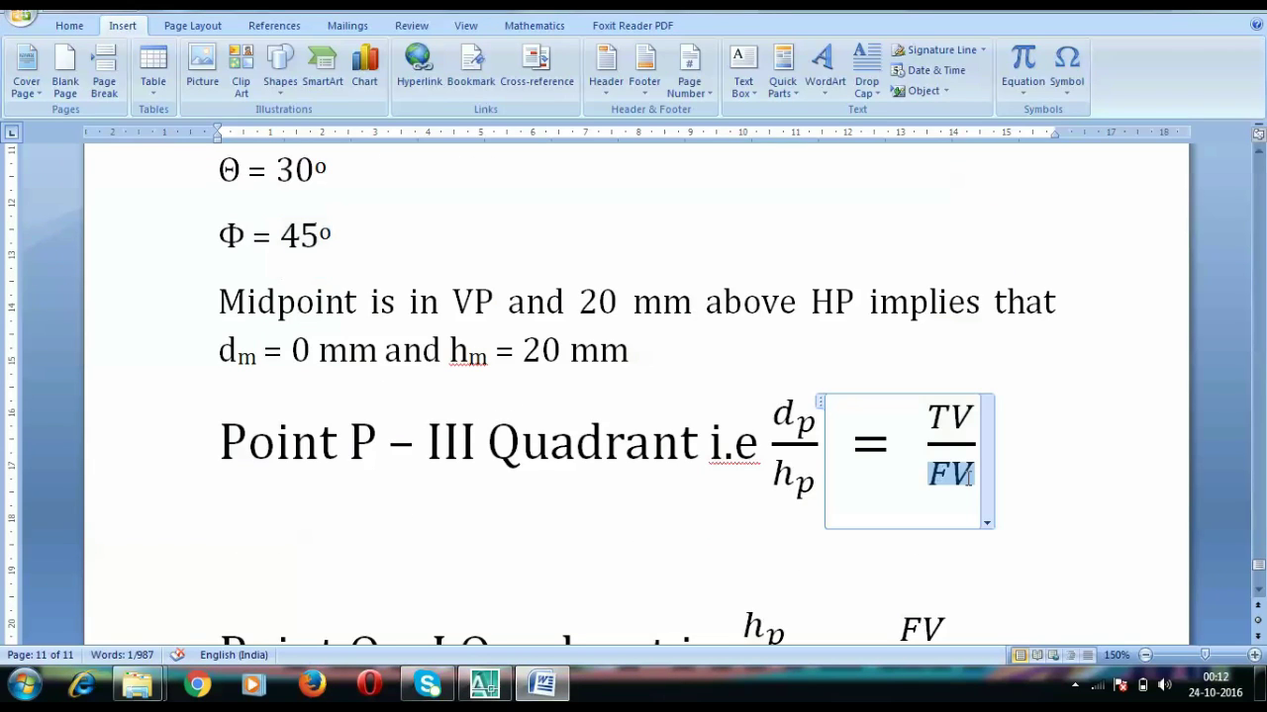
click(542, 684)
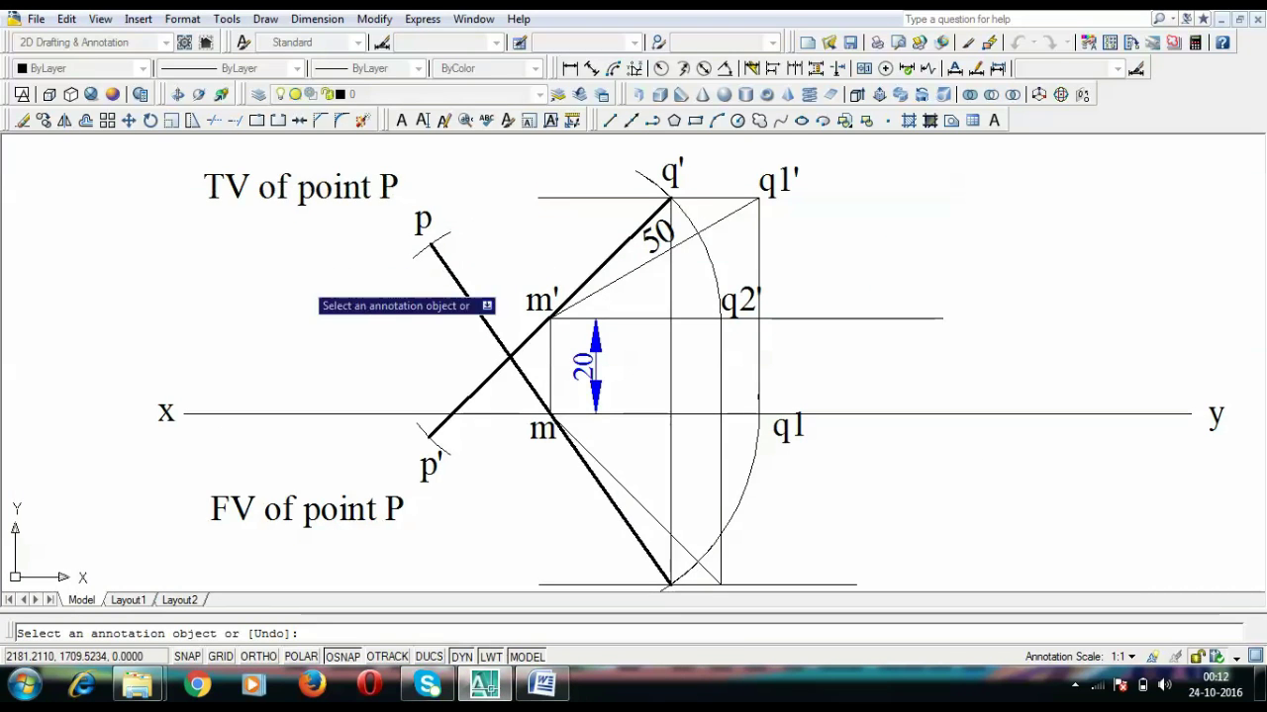
click(545, 685)
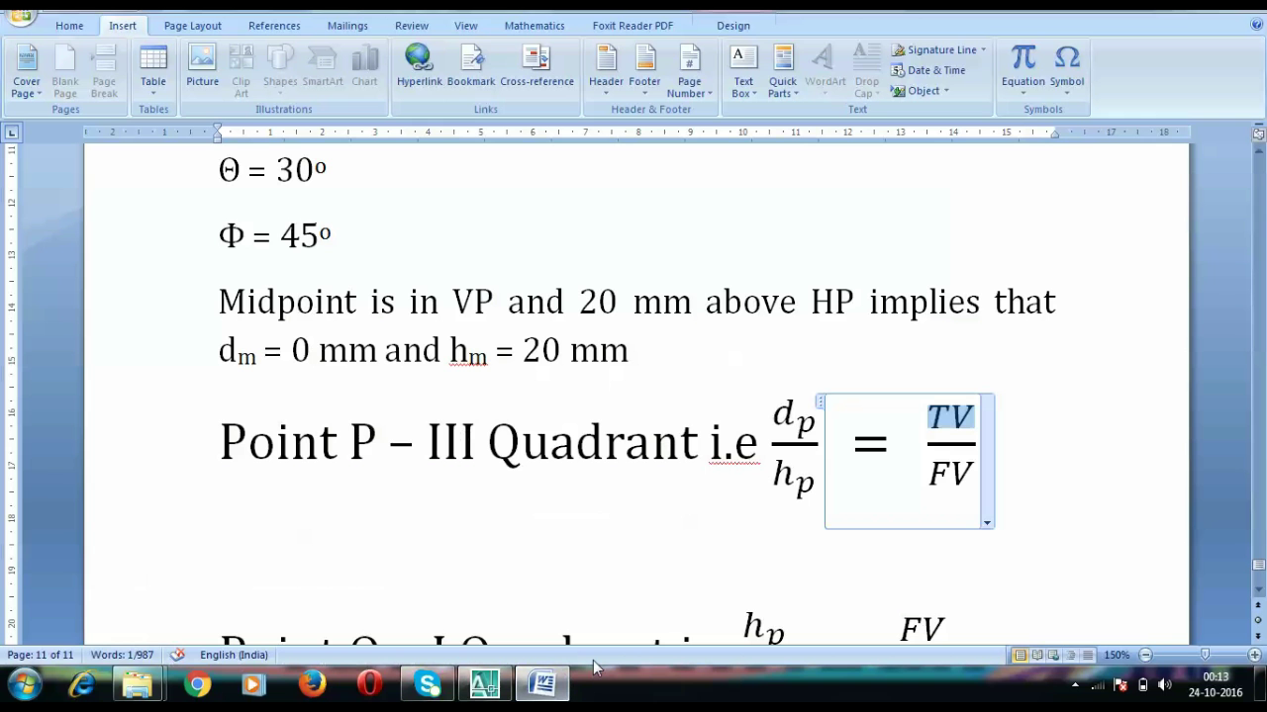